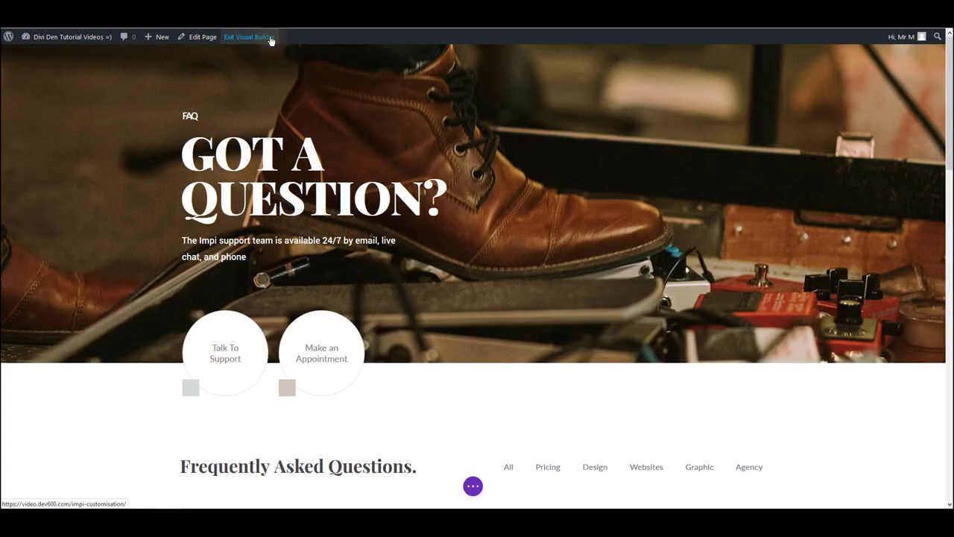
- Replace the hero heading 'Got a Question?' with 'SOME NEW TEXT.'
mouse_move(338, 137)
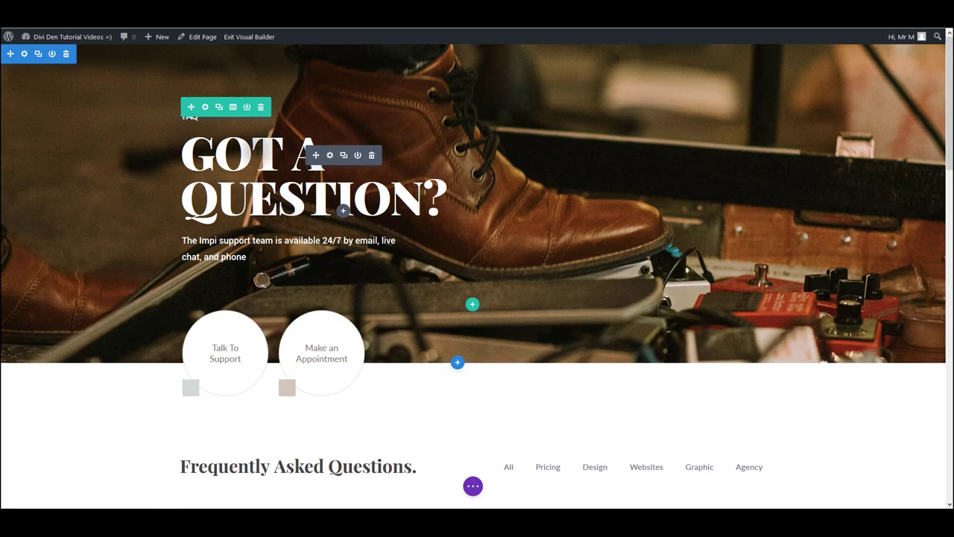
left_click(261, 158)
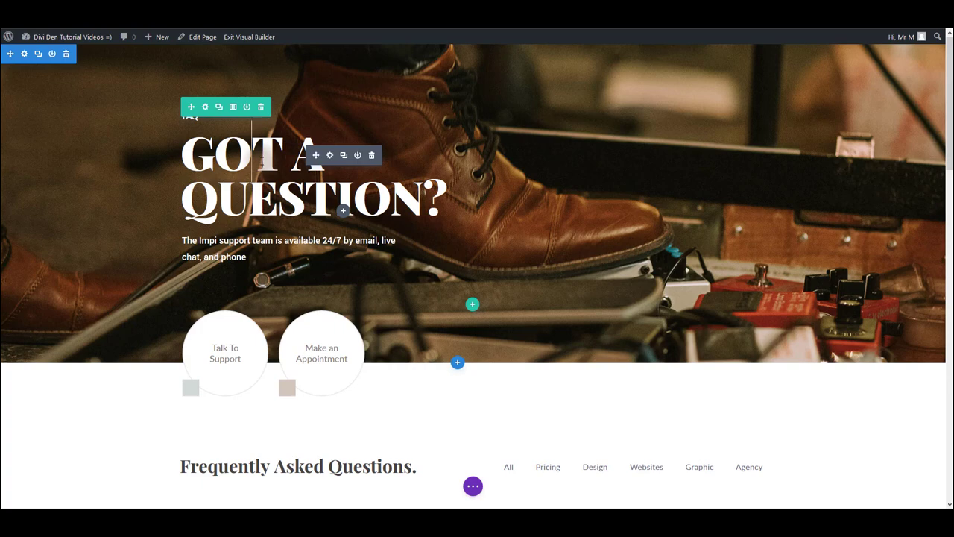
triple_click(261, 159)
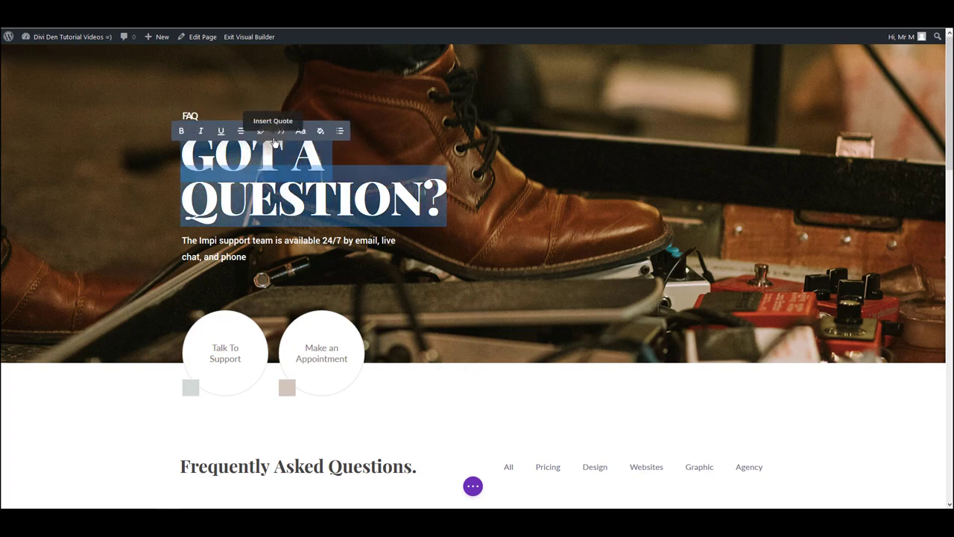
type("SOME NEW")
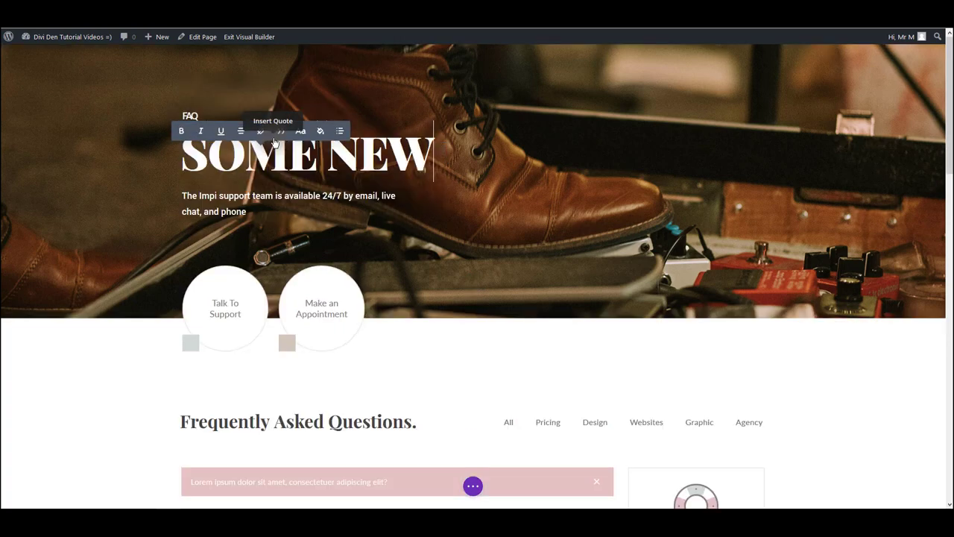
type(" TEXT.")
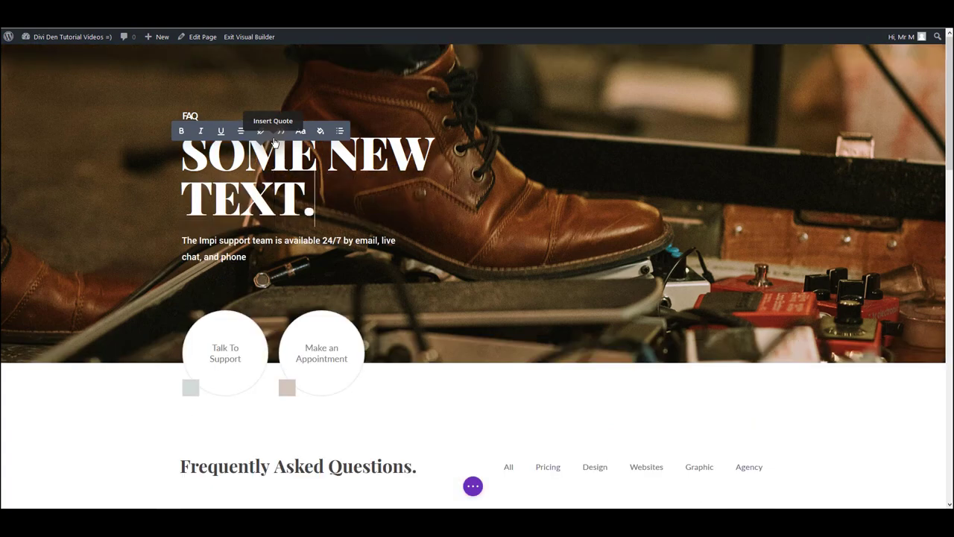
left_click(152, 100)
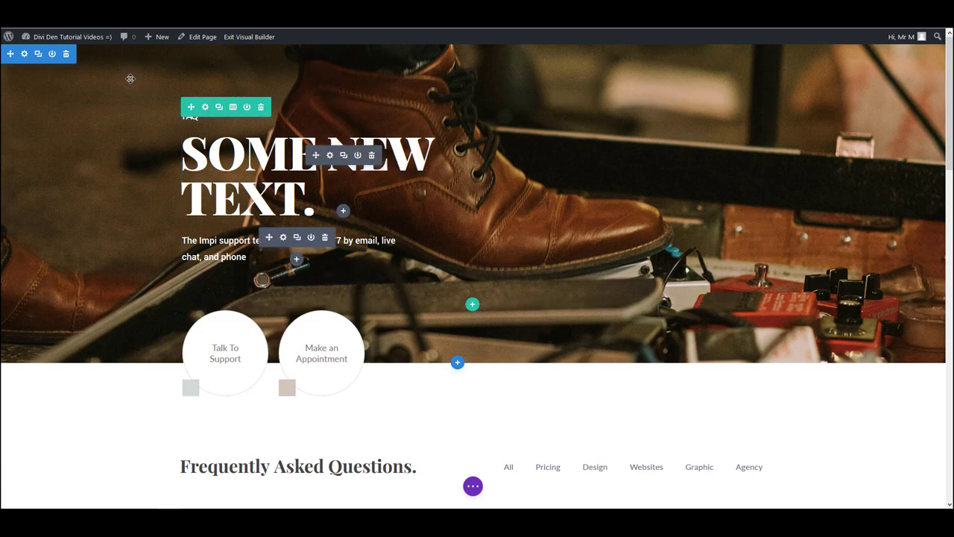
- Reduce the hero section's top padding from 107px to 55px
mouse_move(356, 76)
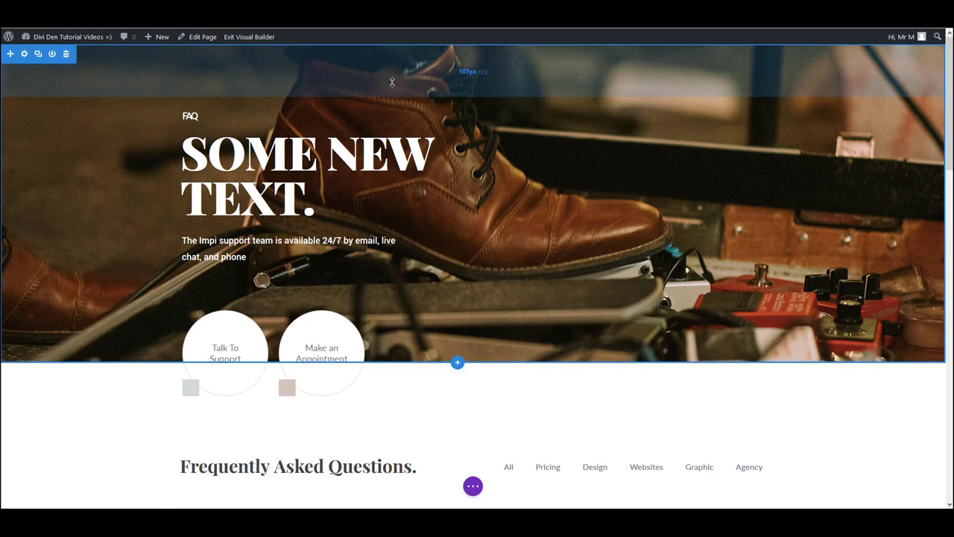
left_click_drag(406, 81, 411, 43)
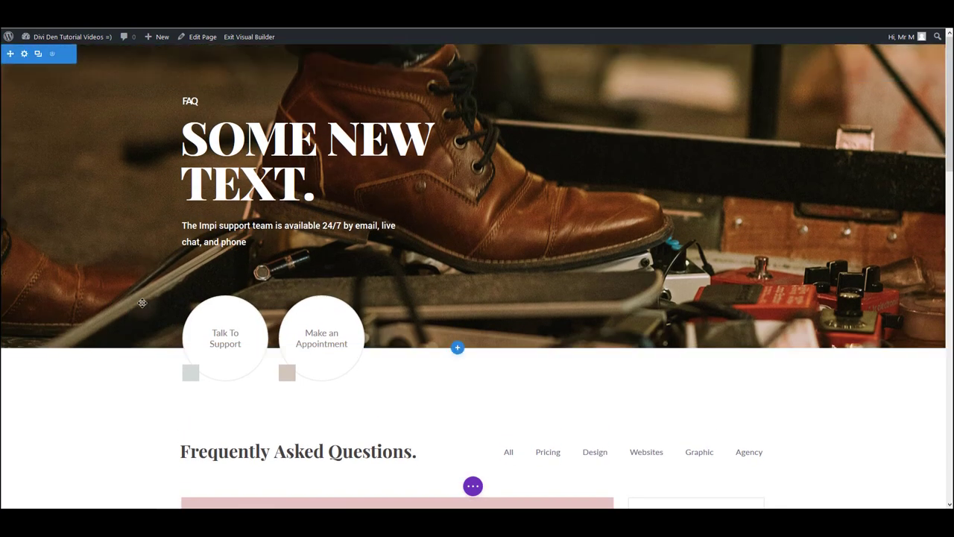
mouse_move(320, 153)
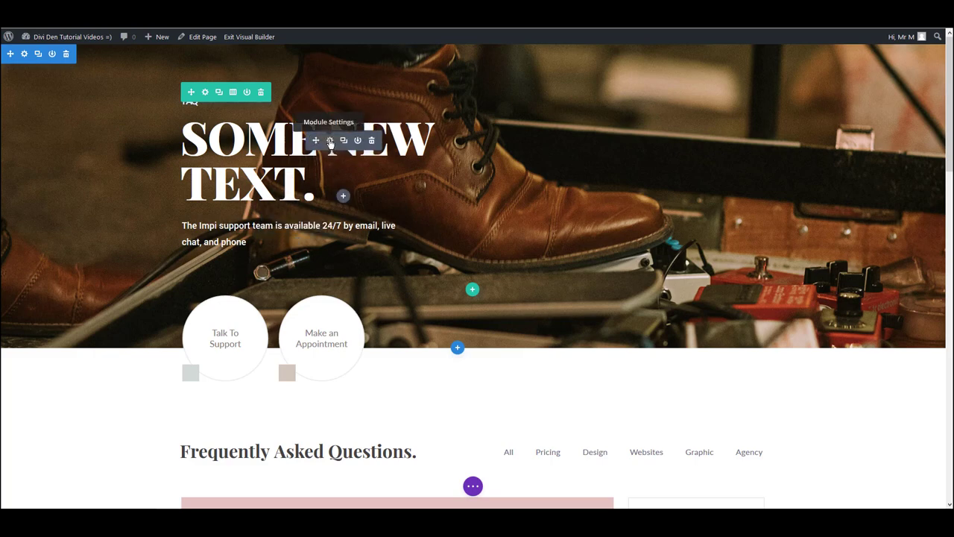
- In the Call To Action settings, change the title from Faq to 'Title'
left_click(330, 141)
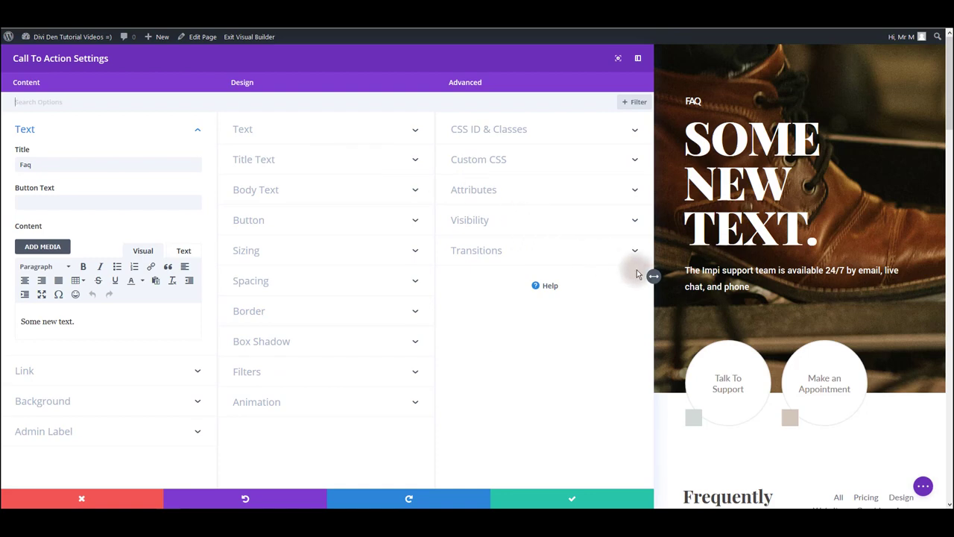
left_click_drag(653, 276, 236, 261)
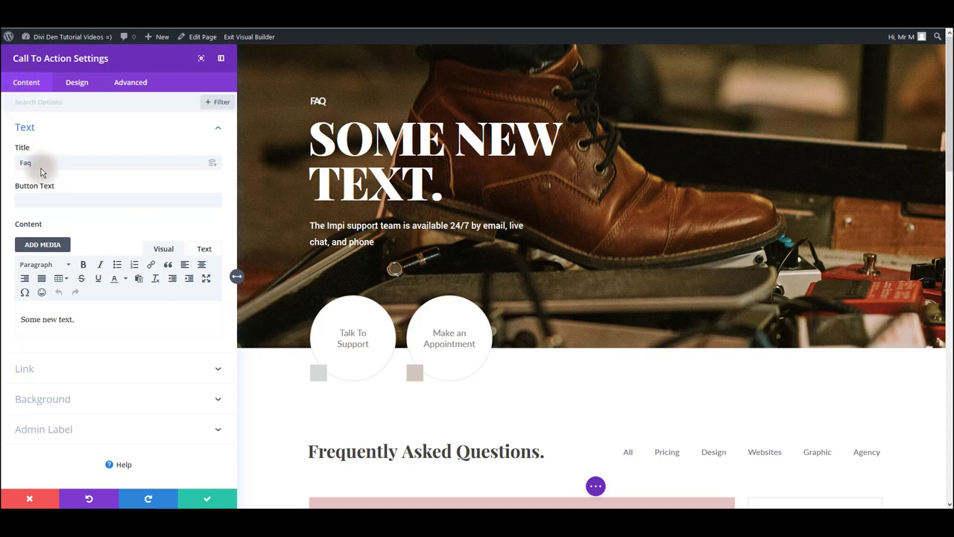
left_click_drag(41, 162, 2, 161)
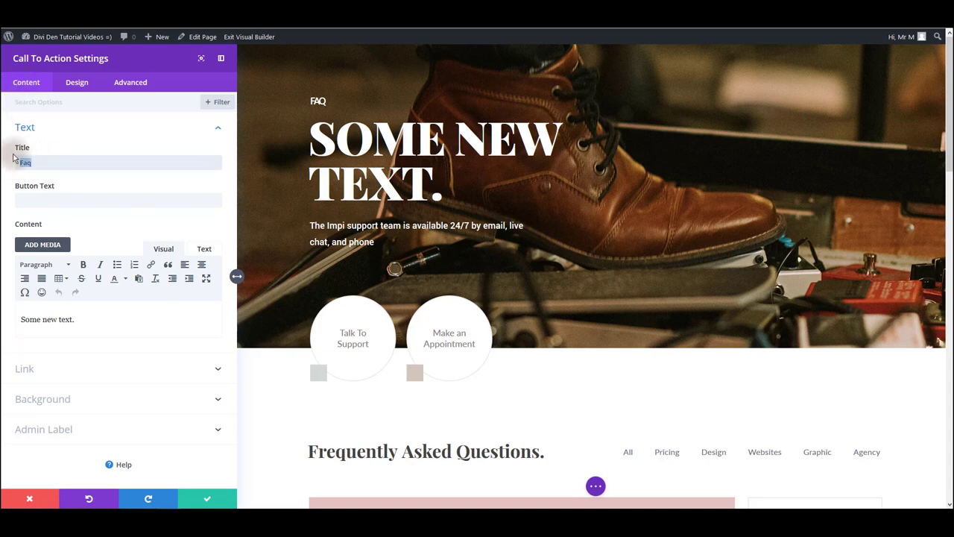
type("Title")
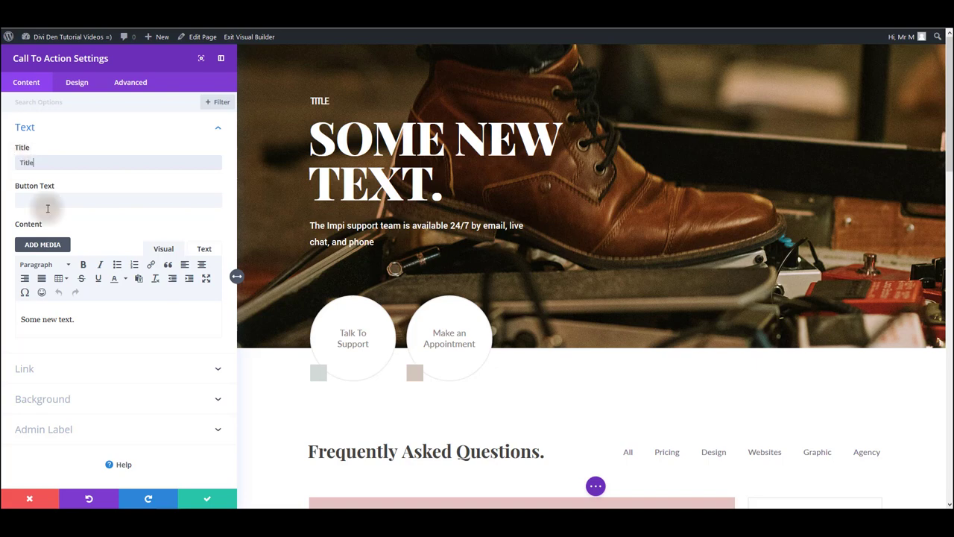
- Replace the heading content with 'Another text.' and show the admin label
triple_click(96, 322)
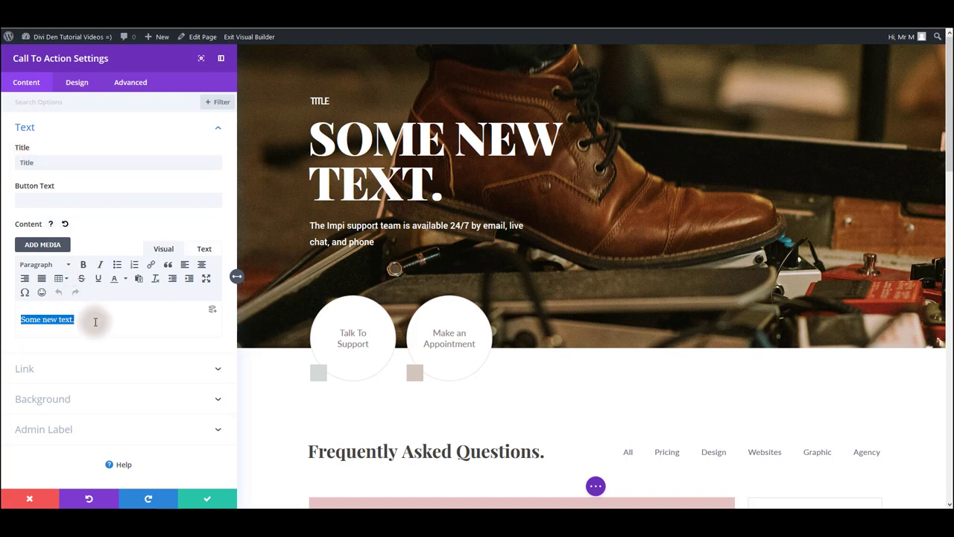
type("Anoth")
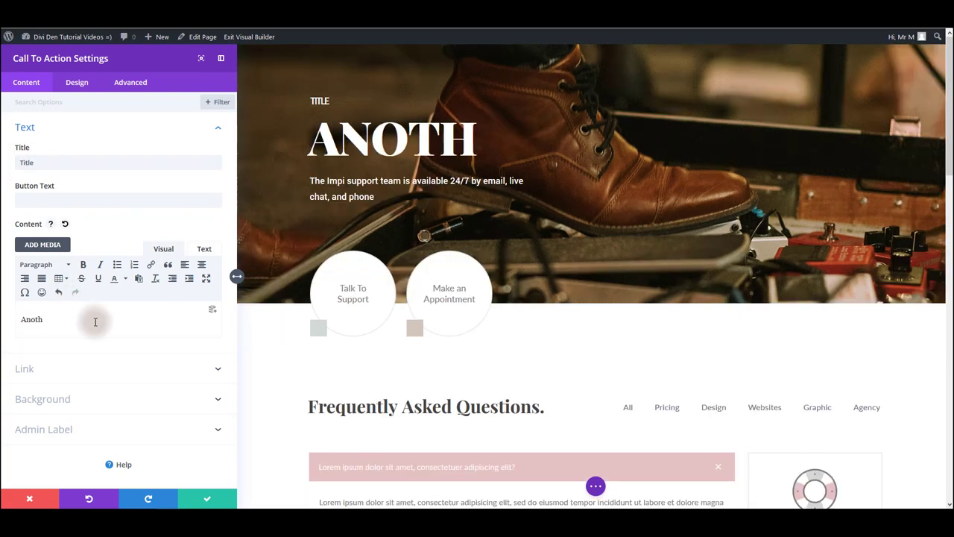
type("er text.")
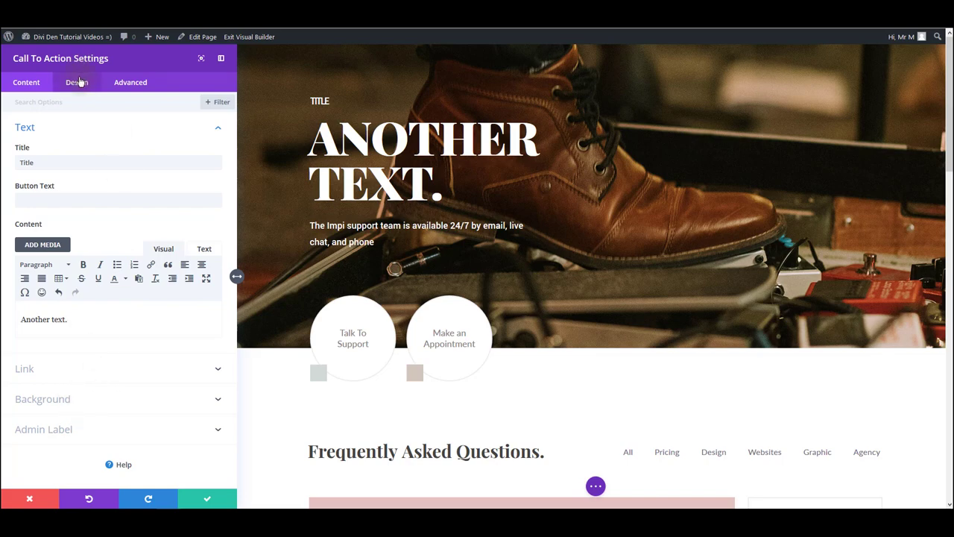
left_click(61, 429)
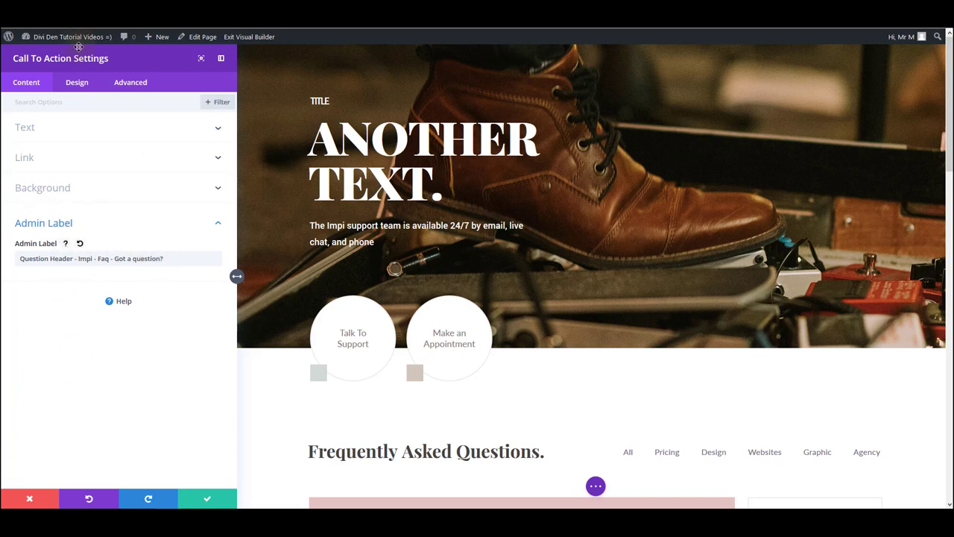
left_click(79, 83)
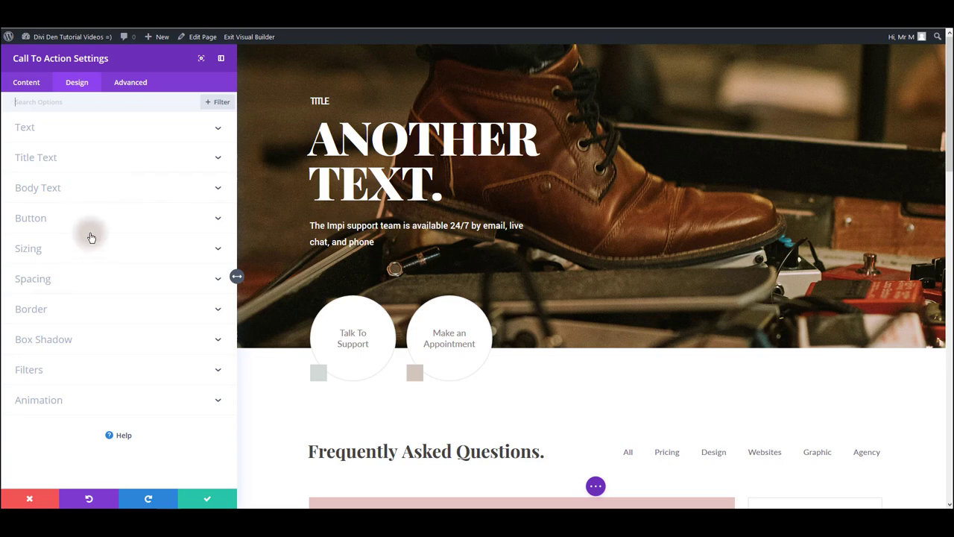
- Try the Body Text colour swatches on the heading, from green through purple
left_click(77, 187)
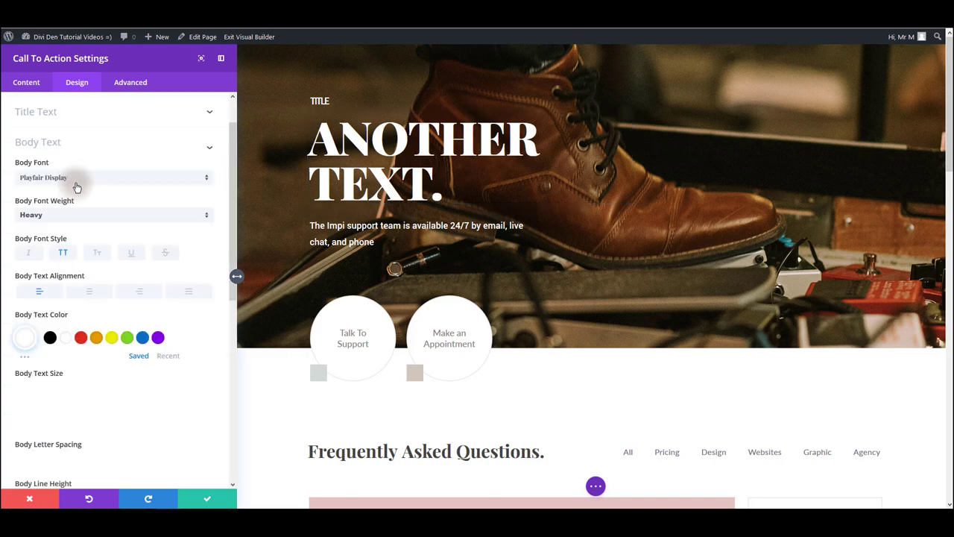
left_click(131, 303)
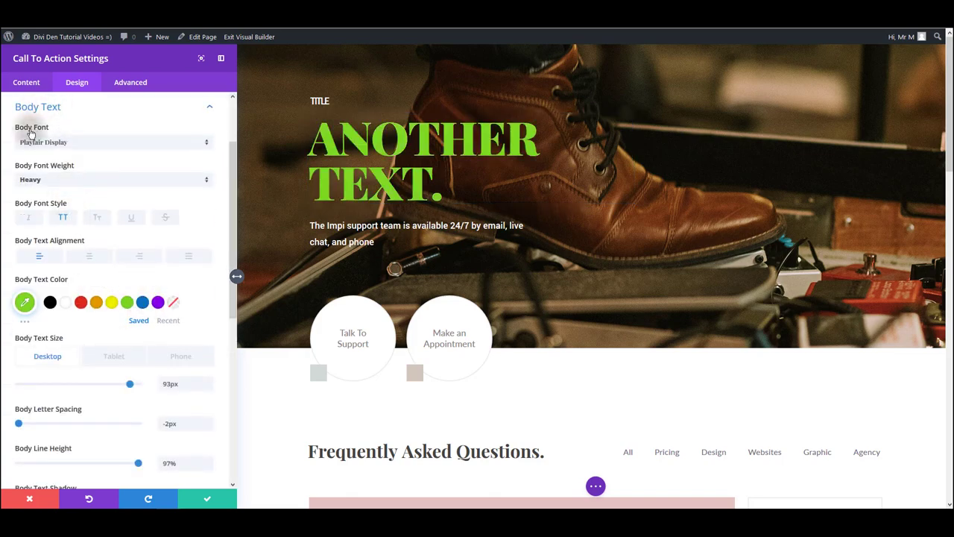
left_click(50, 302)
left_click(65, 302)
left_click(82, 302)
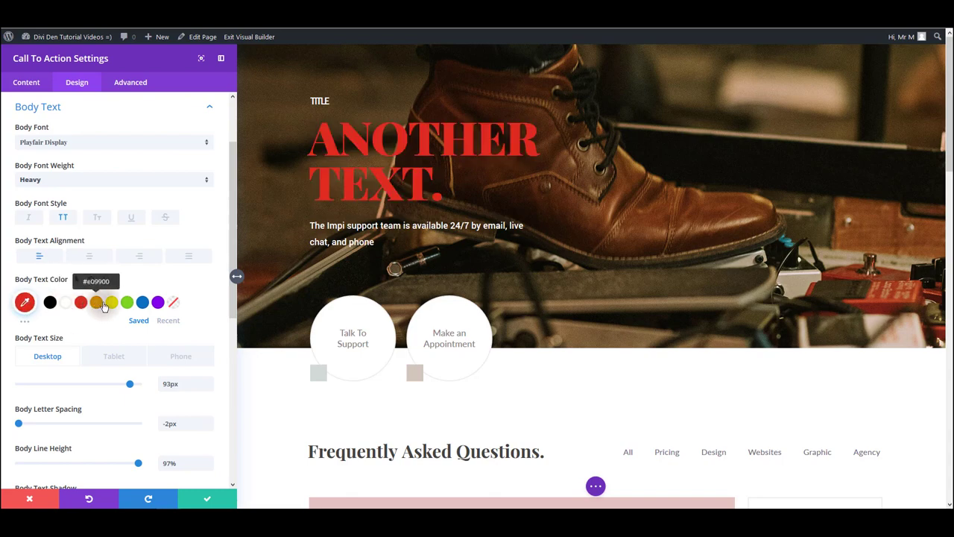
left_click(96, 302)
left_click(112, 302)
left_click(127, 302)
left_click(142, 302)
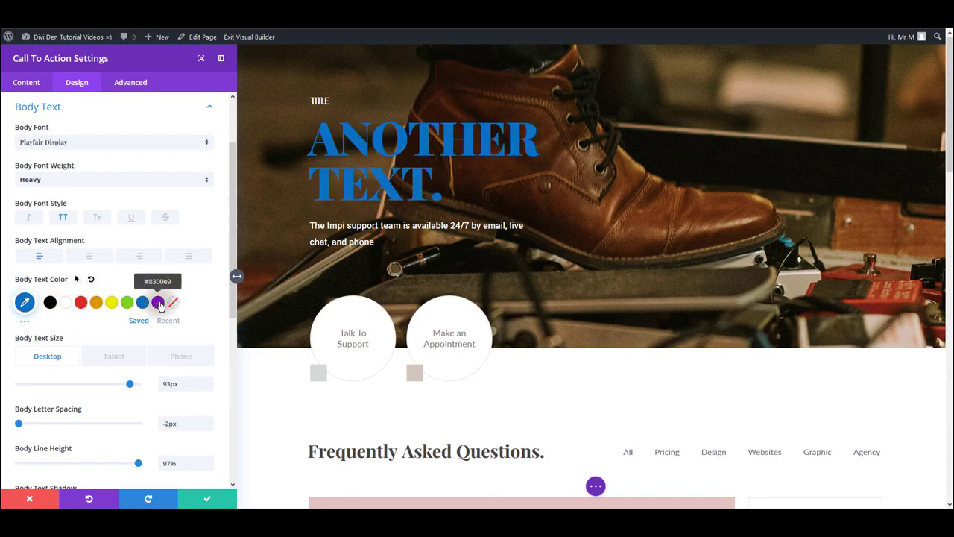
left_click(158, 302)
- Set body text size to 79px, letter spacing to 5px, and colour back to white
mouse_move(130, 384)
left_mouse_down()
mouse_move(87, 384)
mouse_move(112, 384)
left_mouse_up()
left_click_drag(66, 423, 27, 422)
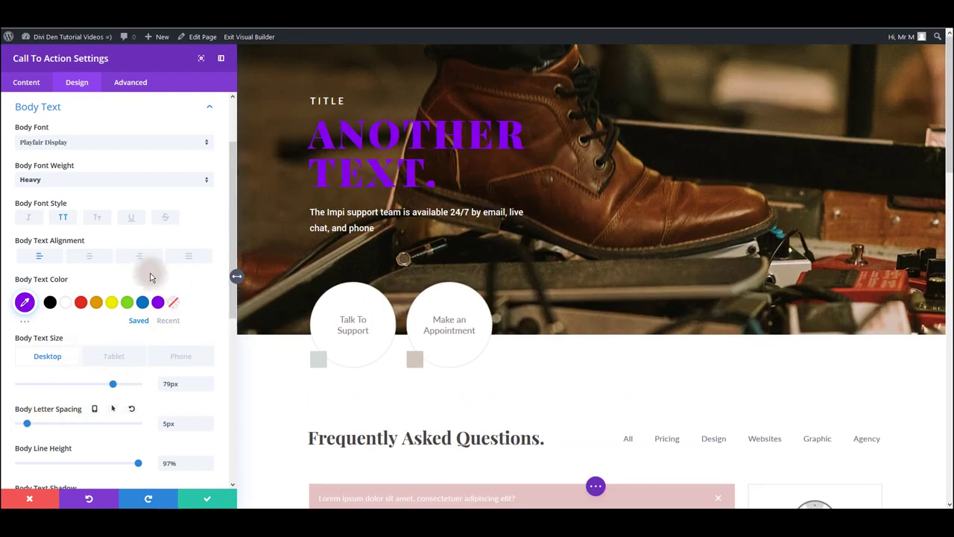
left_click(66, 302)
left_click(127, 107)
left_click(133, 83)
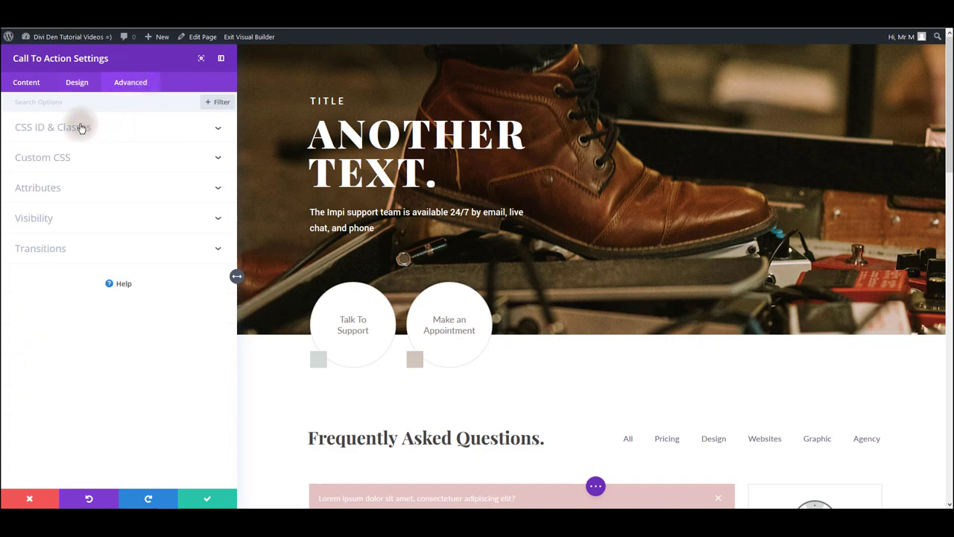
- Expand Custom CSS and scroll through the main element and promo title/description boxes
left_click(71, 155)
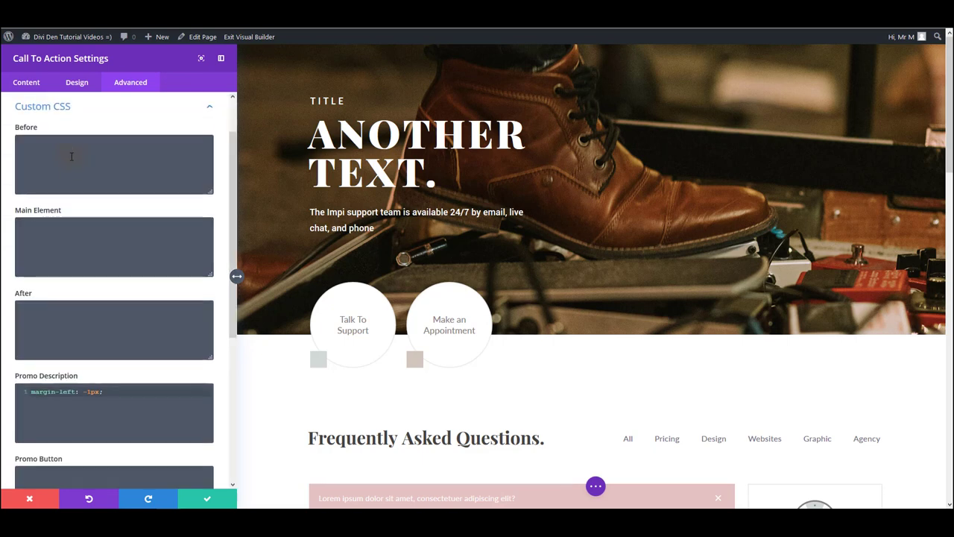
scroll(56, 261, "down", 1)
scroll(56, 261, "down", 3)
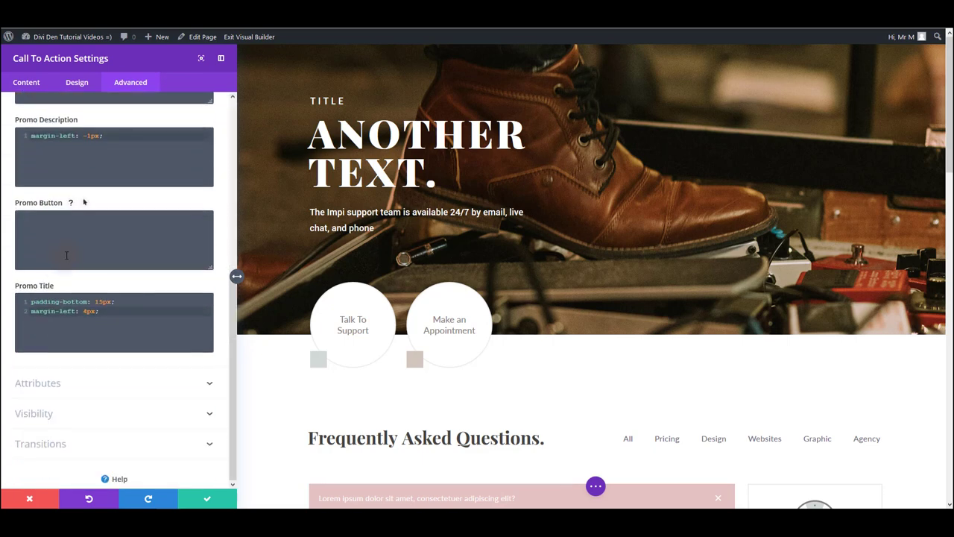
scroll(56, 269, "up", 2)
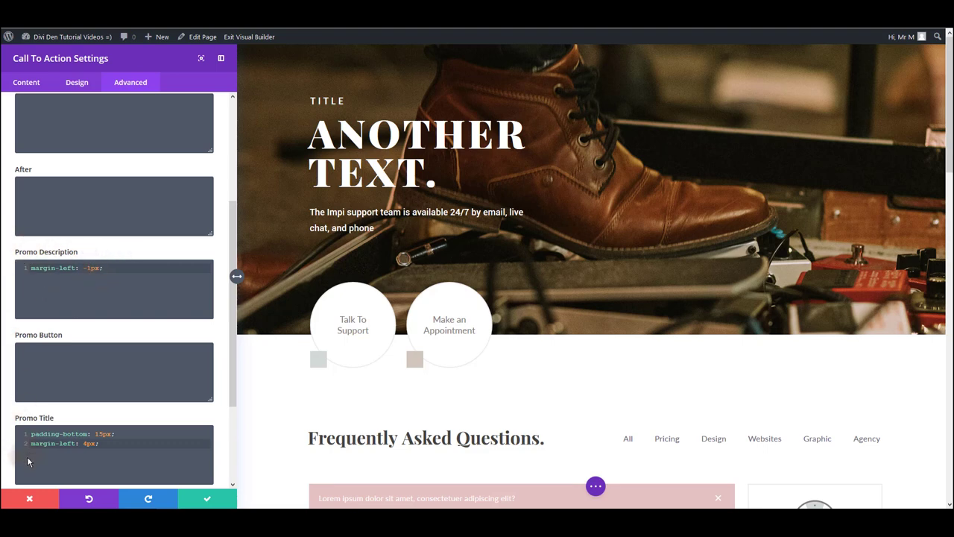
scroll(127, 424, "up", 3)
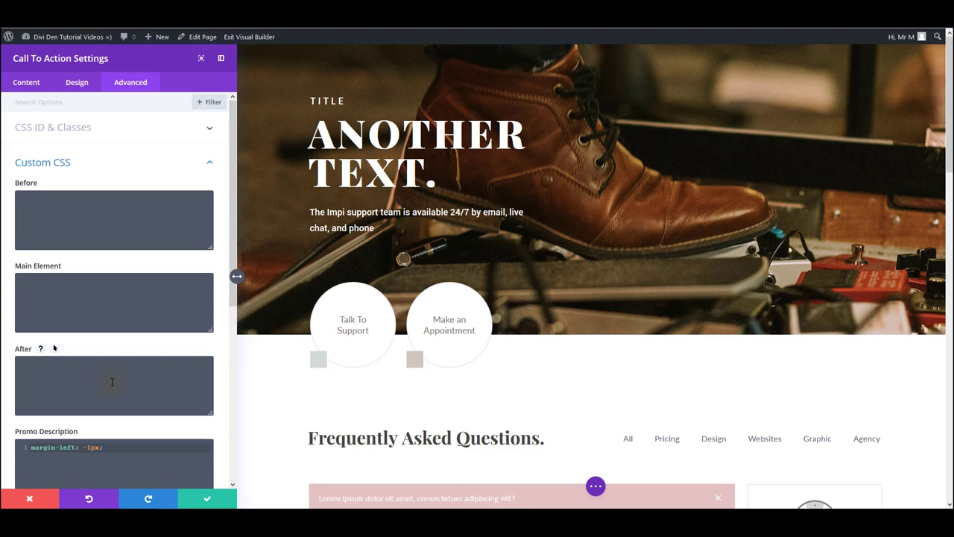
left_click(75, 83)
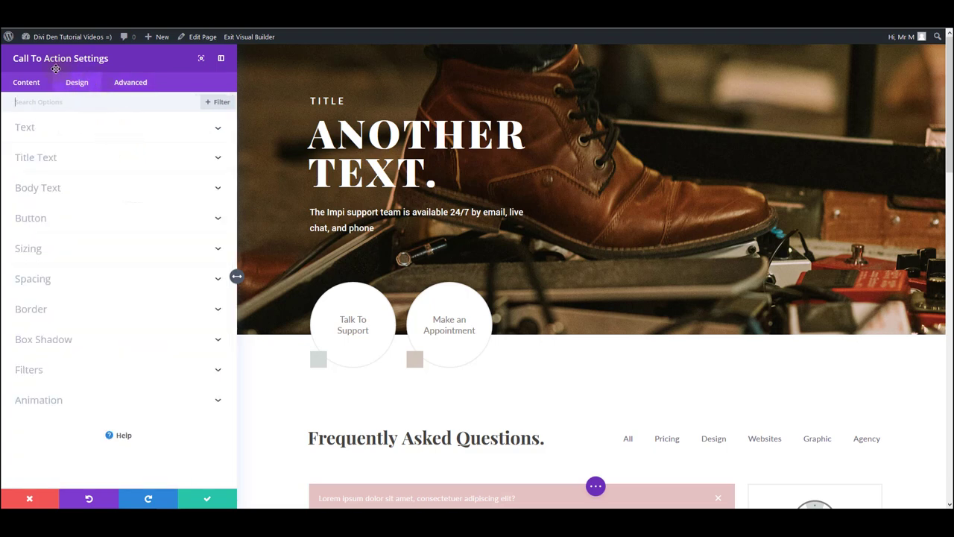
left_click(135, 82)
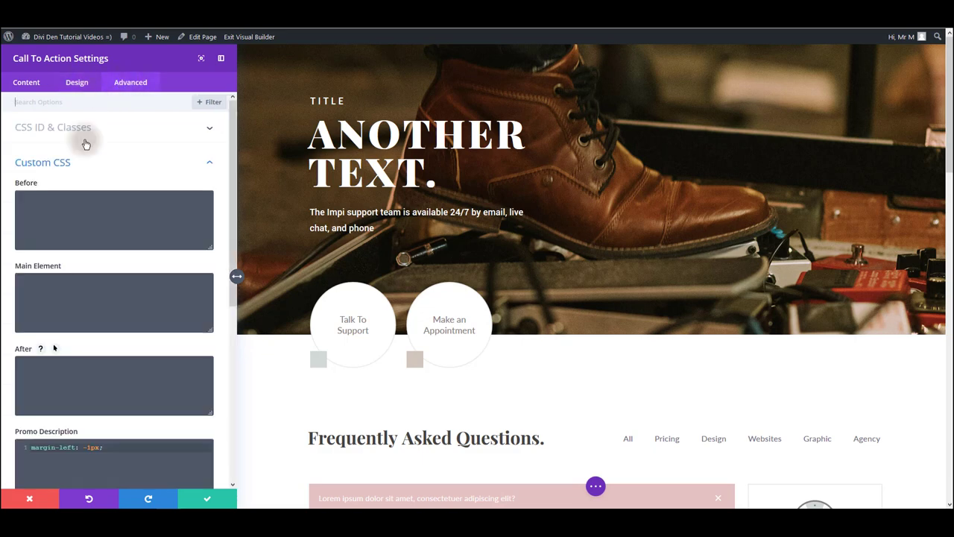
scroll(112, 268, "down", 5)
scroll(103, 296, "down", 1)
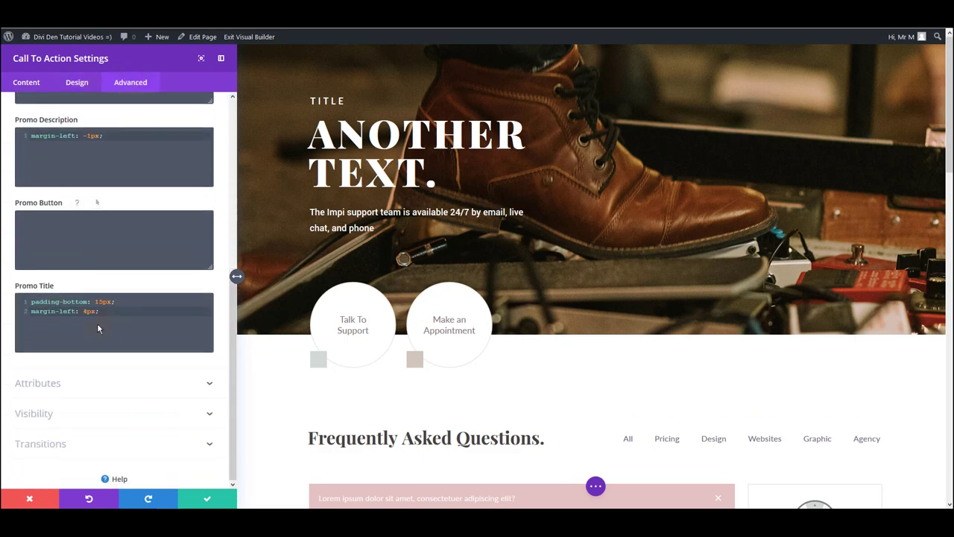
scroll(94, 323, "up", 6)
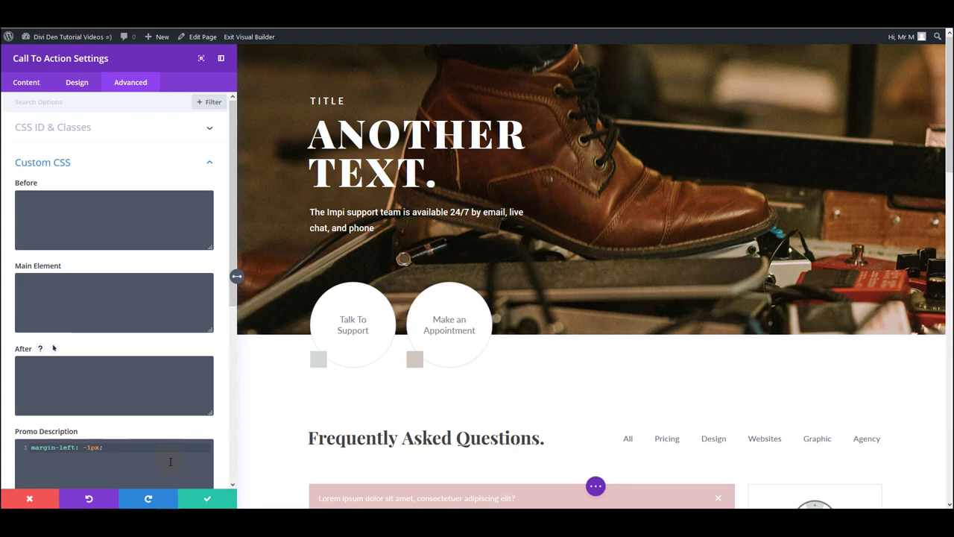
- Save the Call To Action settings and reload the Impi Assistant dashboard page
left_click(209, 499)
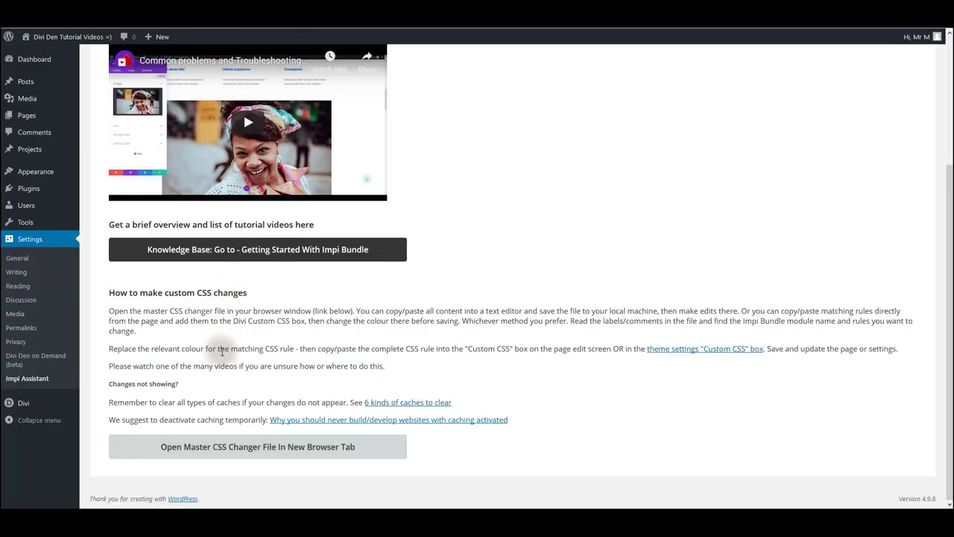
left_click(62, 378)
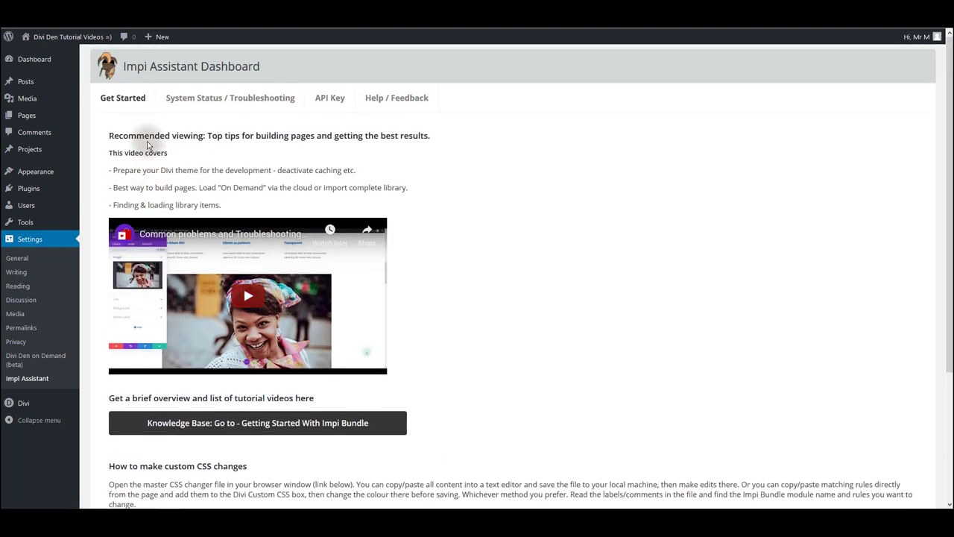
scroll(159, 132, "down", 3)
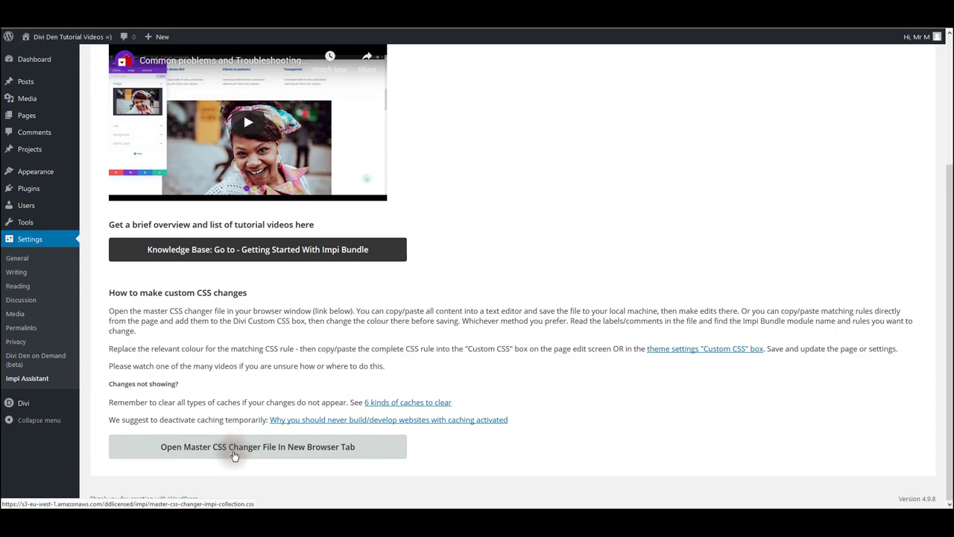
- Open the master CSS changer file in a new tab and select all its text
left_click(299, 155)
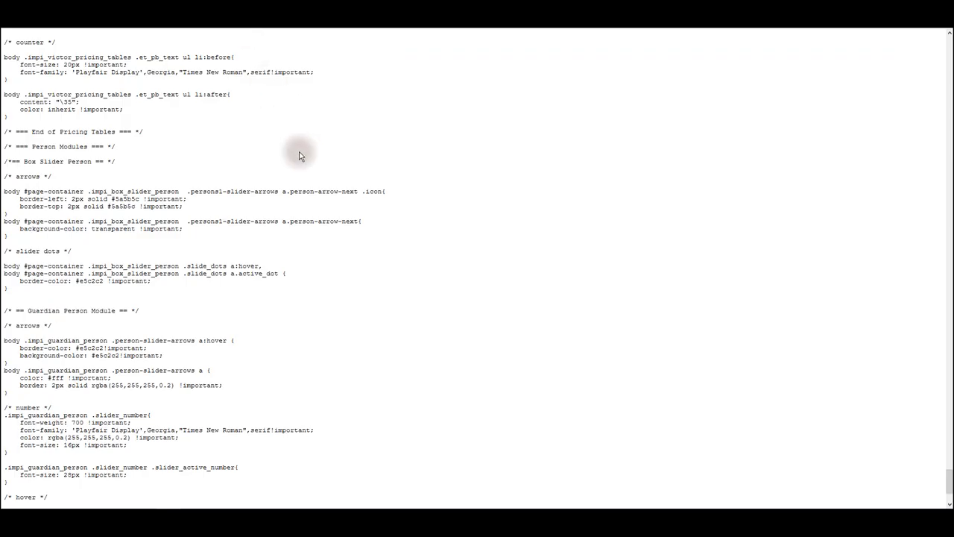
scroll(300, 155, "up", 10)
left_click_drag(944, 401, 946, 30)
key("ctrl+a")
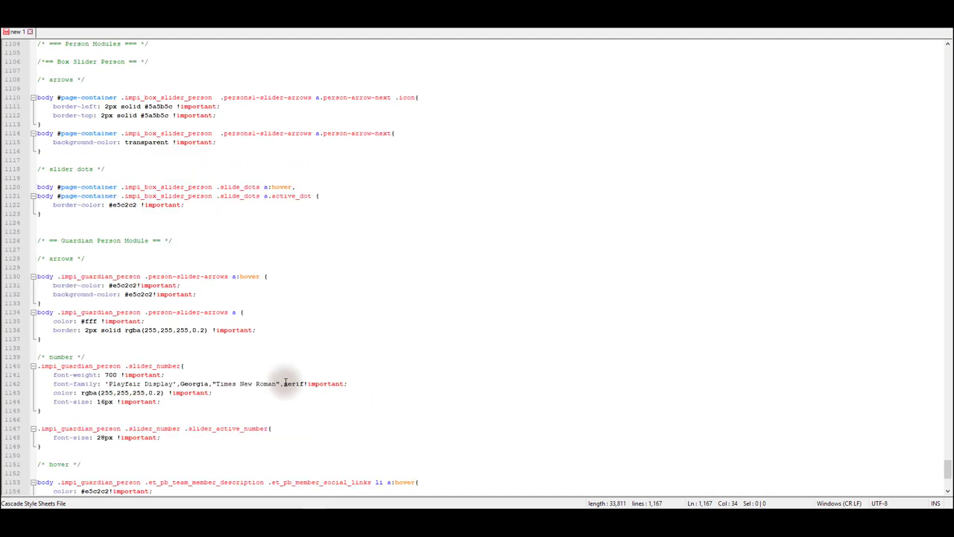
scroll(285, 381, "up", 20)
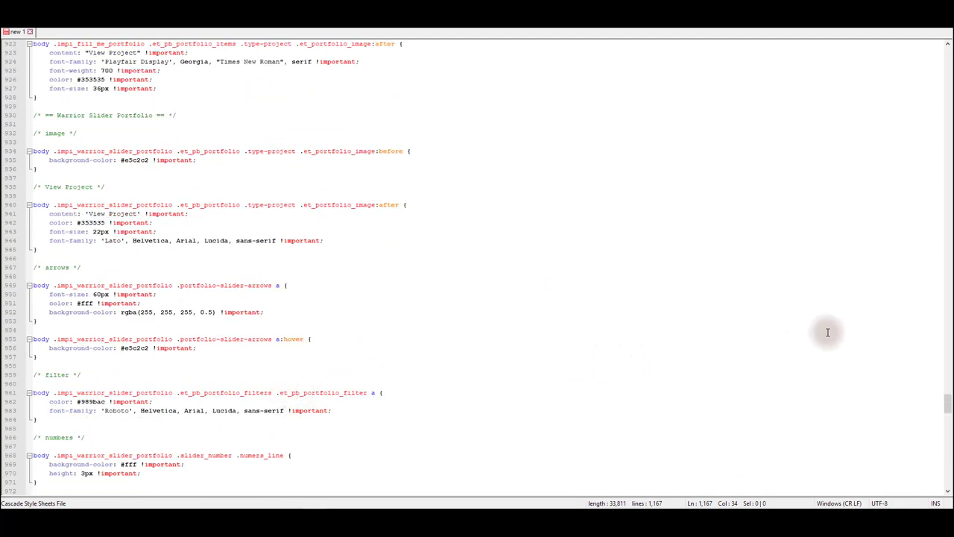
- Review the master CSS in Notepad++ and select the entire document
left_click_drag(944, 403, 937, 56)
left_click(689, 172)
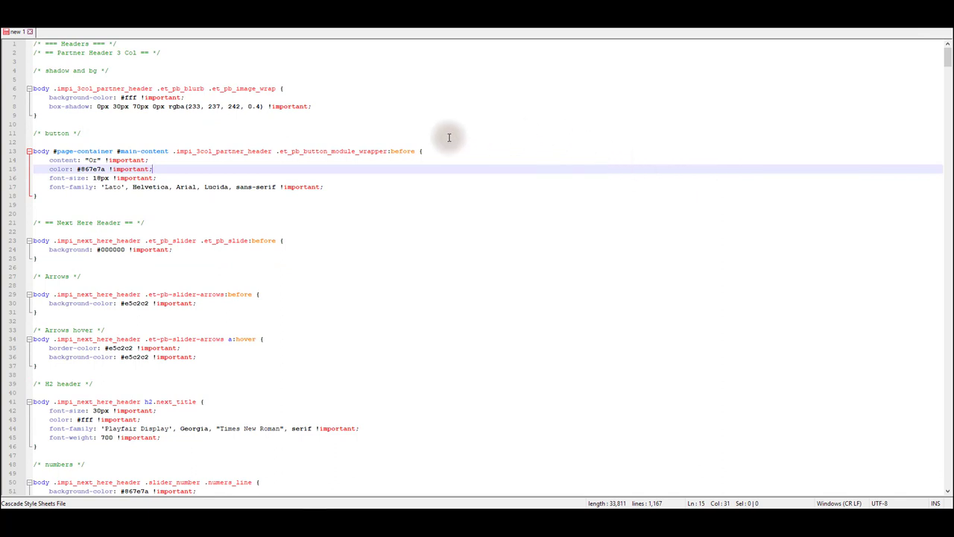
left_click_drag(119, 70, 32, 71)
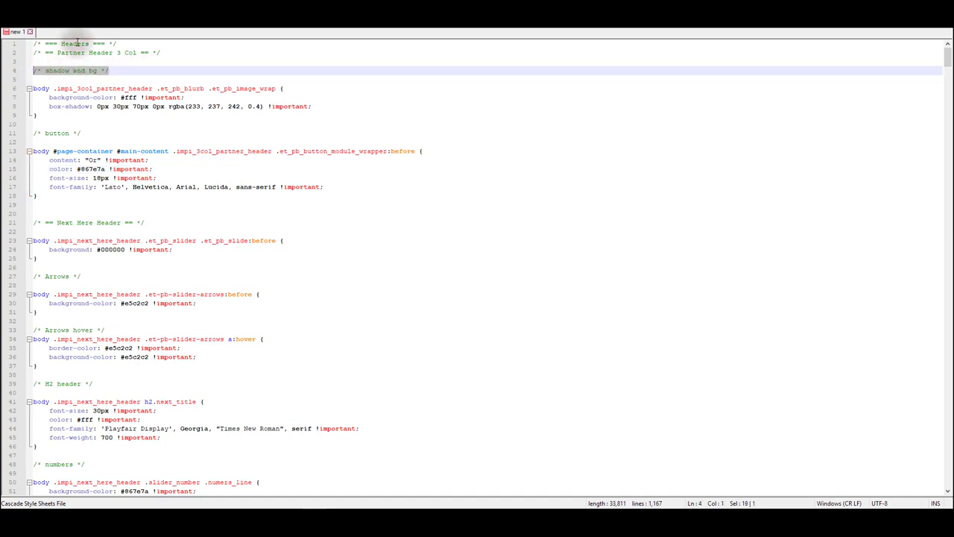
left_click(190, 187)
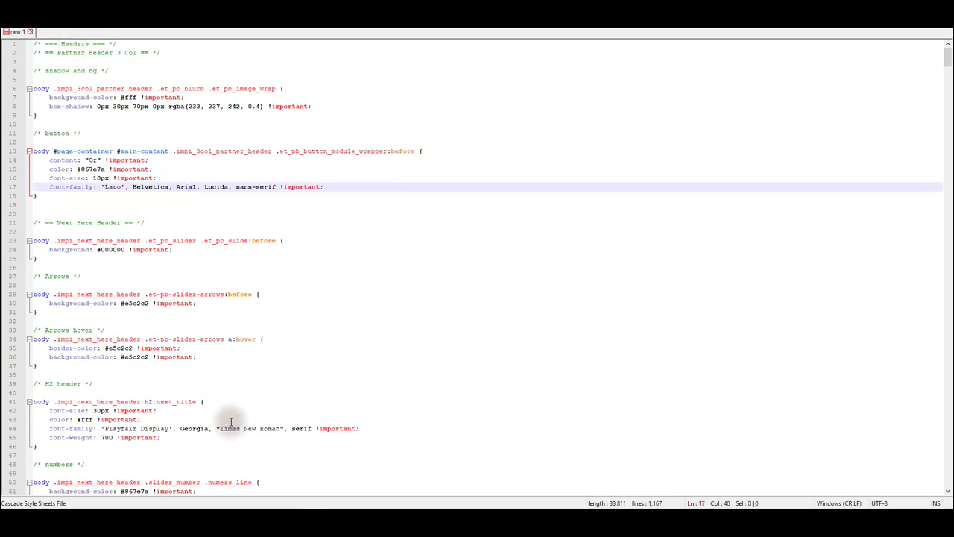
key("ctrl+a")
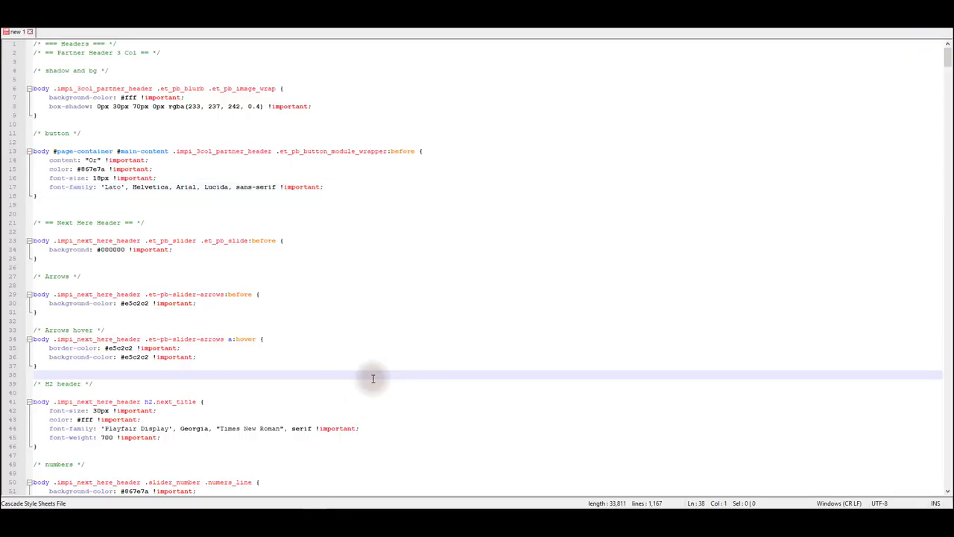
- Search the CSS for 'guardian person' to reach the Guardian Person Module block at line 1126
key("ctrl+f")
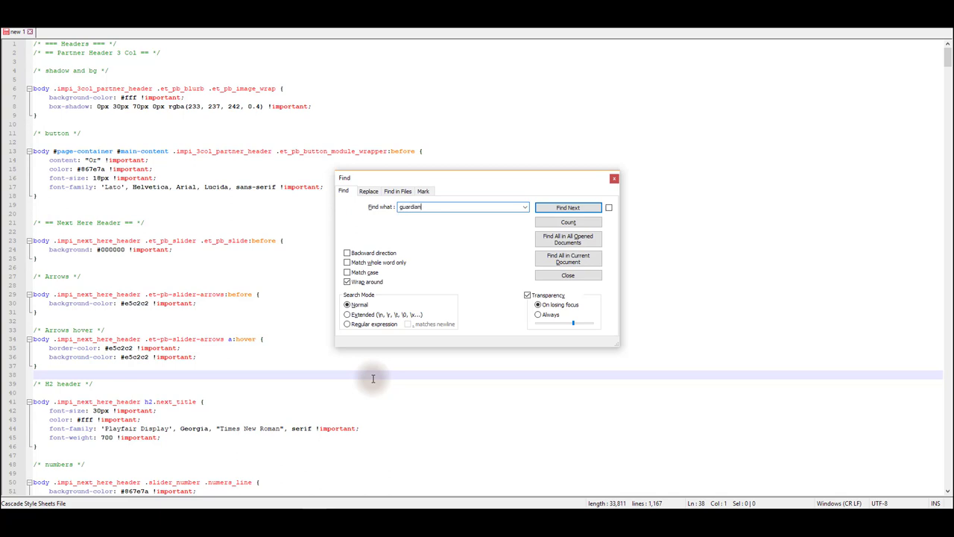
type("guardian person")
key("Return")
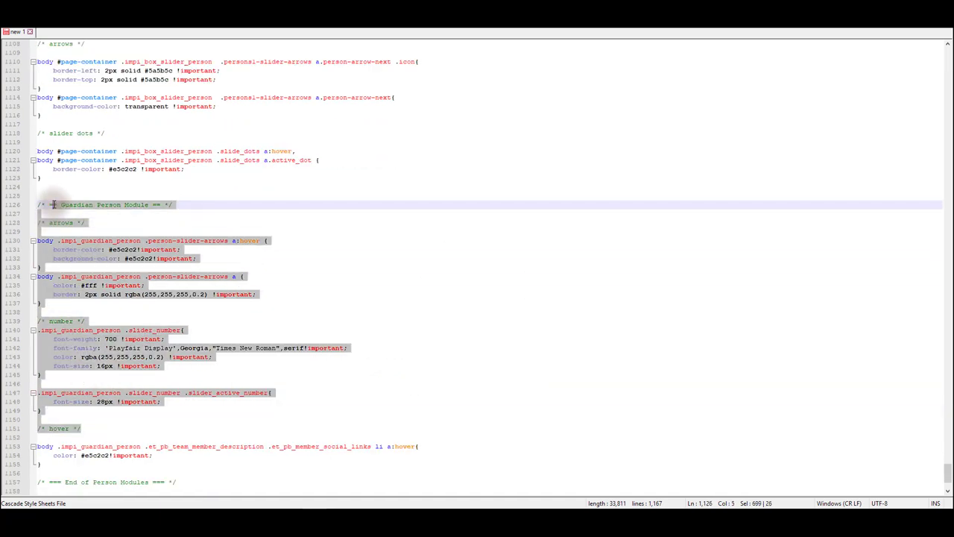
- Highlight the Guardian Person Module heading and its arrow border, colour and hover properties
left_click(137, 217)
left_click_drag(172, 205, 25, 207)
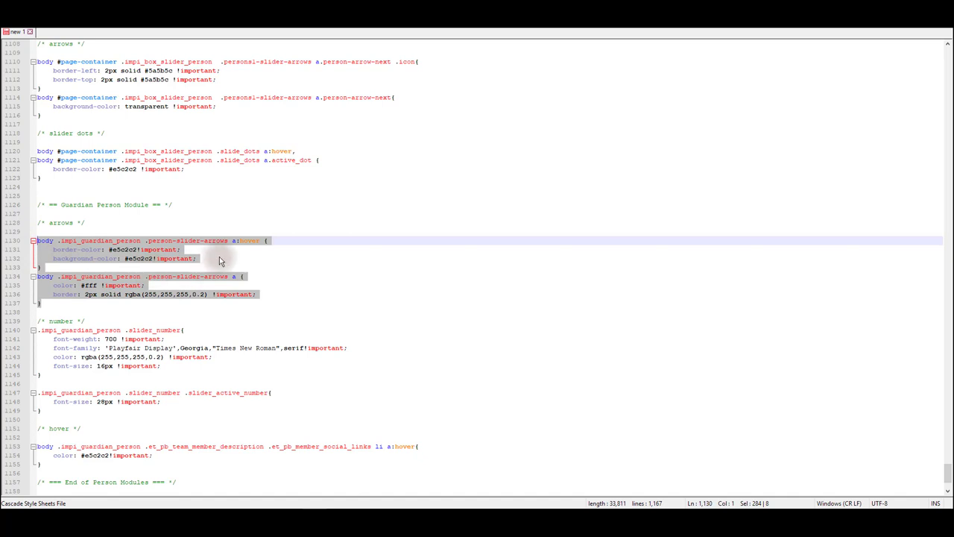
double_click(69, 295)
double_click(66, 284)
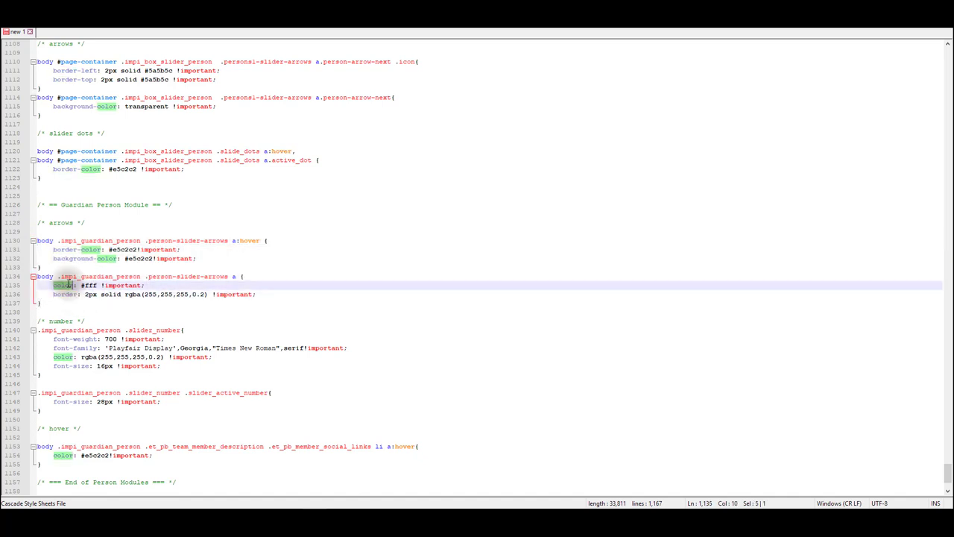
double_click(74, 258)
double_click(236, 241)
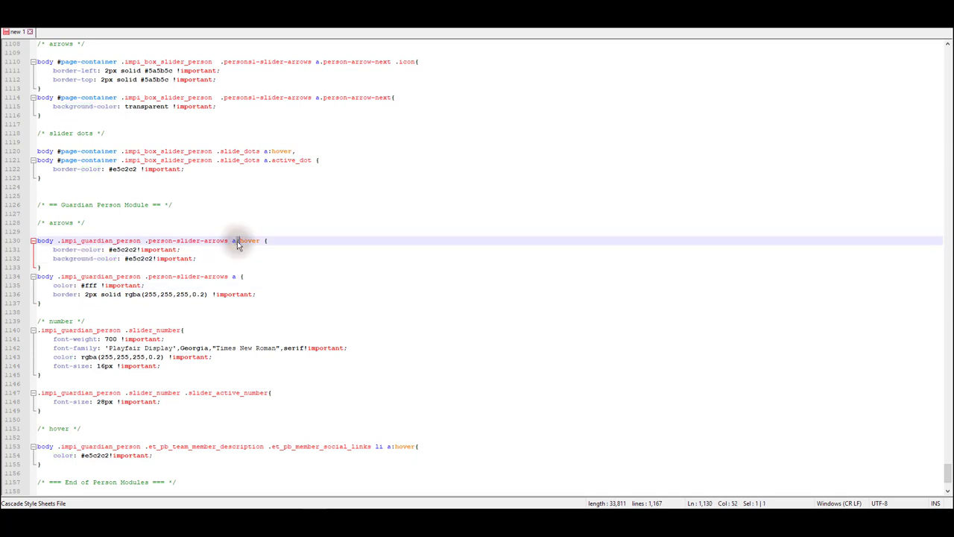
- Change the hover border and background colours to #fff and the arrow colour to #000
double_click(121, 250)
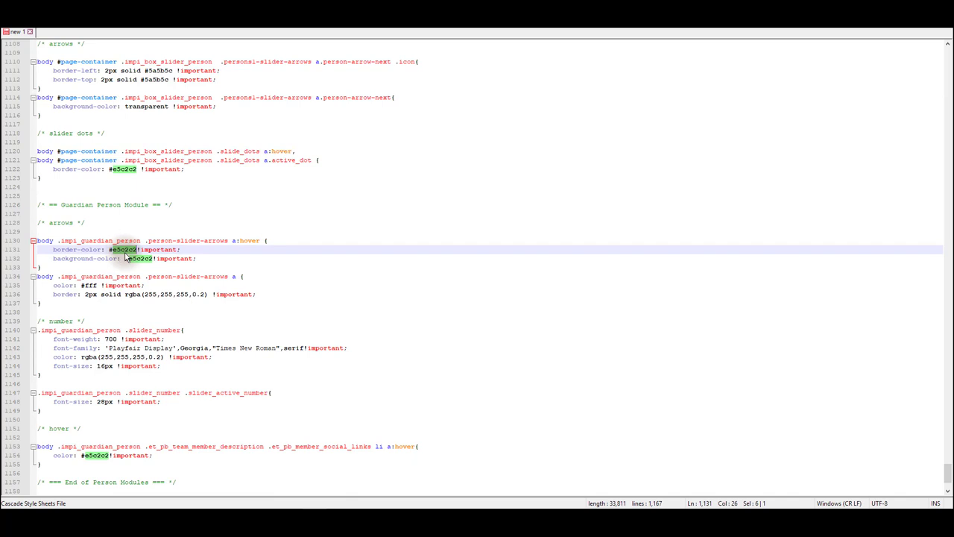
type("fff")
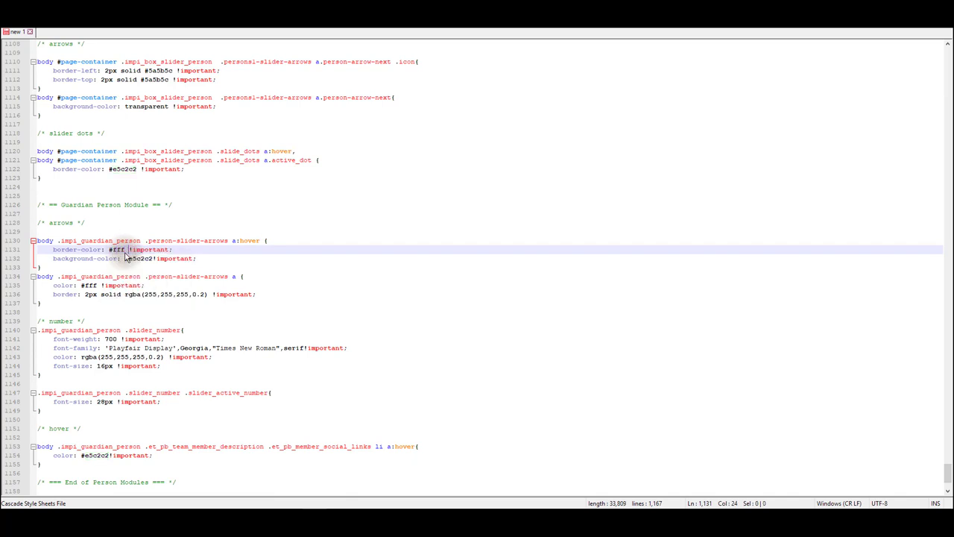
left_click(133, 259)
double_click(133, 258)
type("fff")
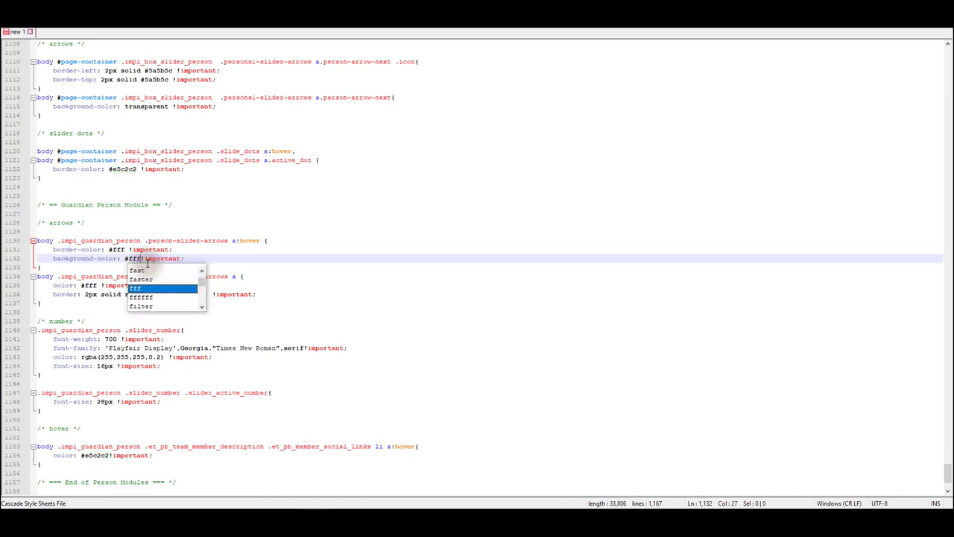
double_click(92, 286)
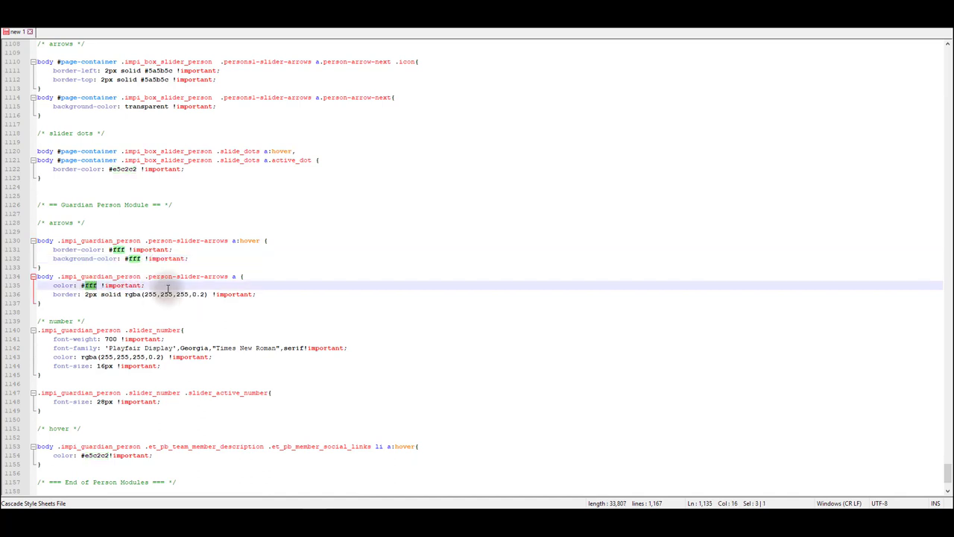
type("000")
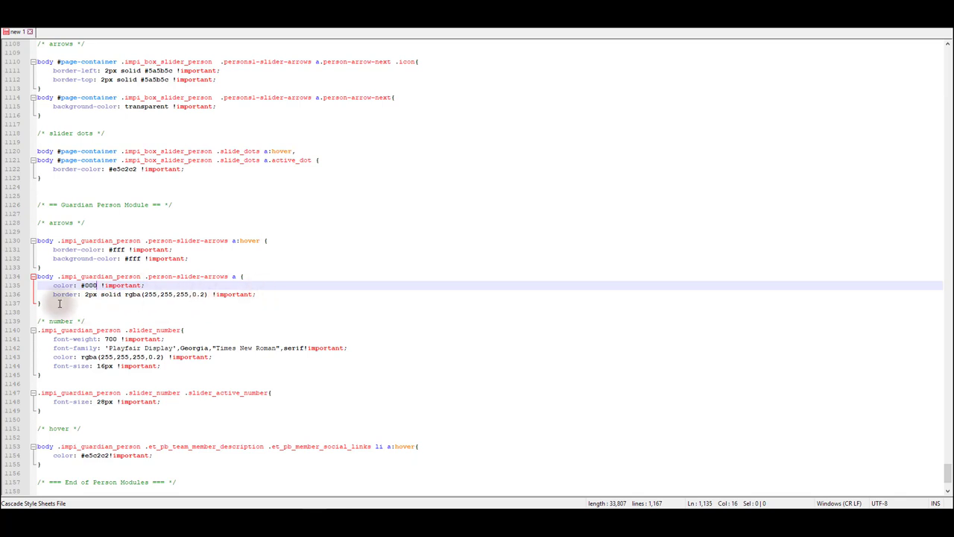
- Delete the arrow border line from the Guardian Person arrow rules
left_click_drag(60, 304, 25, 242)
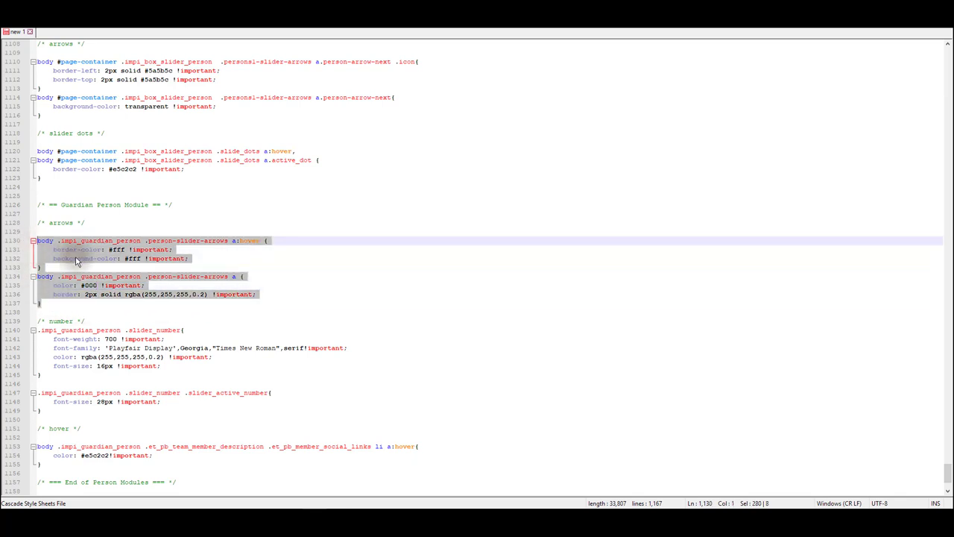
left_click_drag(266, 294, 15, 241)
key("BackSpace")
key("BackSpace")
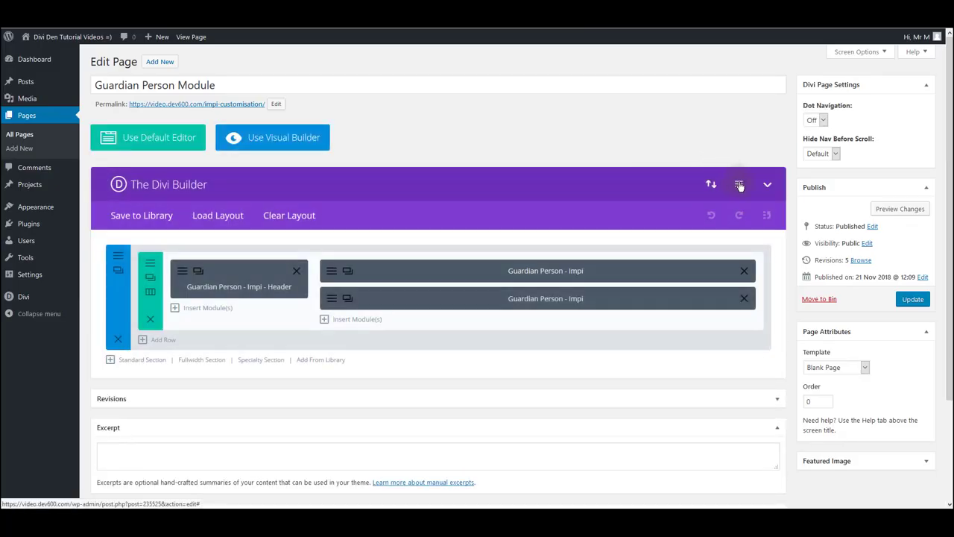
- Add the edited arrow rules to the page's Divi Custom CSS, save, and update the page
left_click(740, 185)
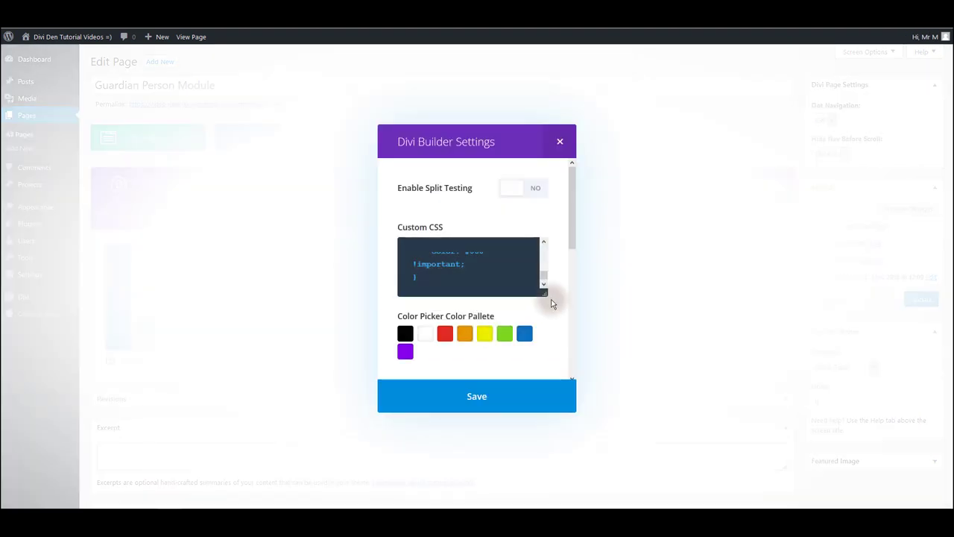
left_click_drag(546, 293, 549, 330)
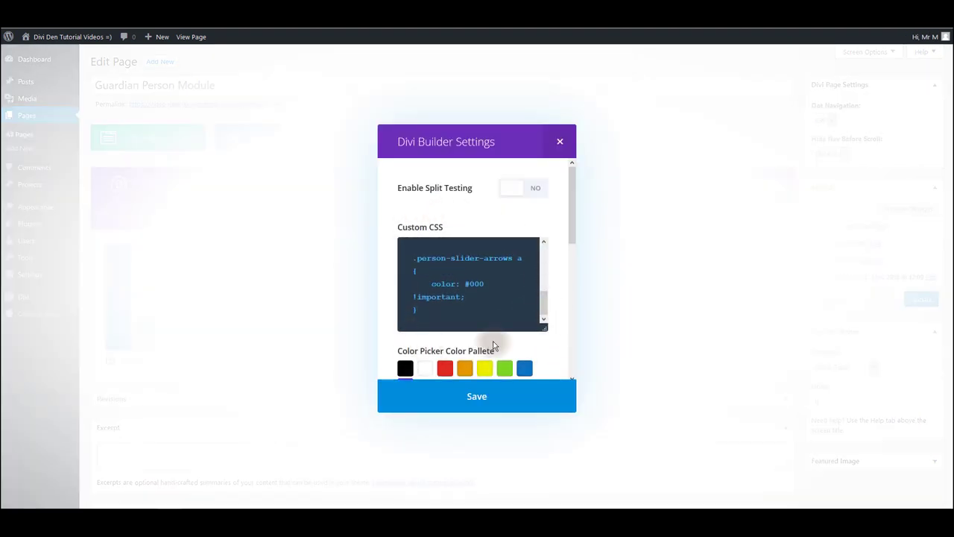
left_click(475, 399)
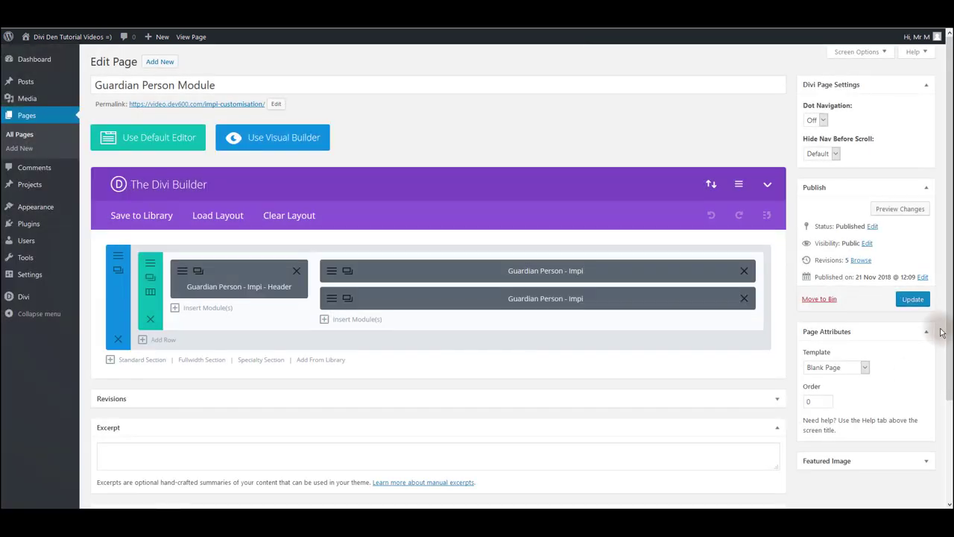
left_click(913, 298)
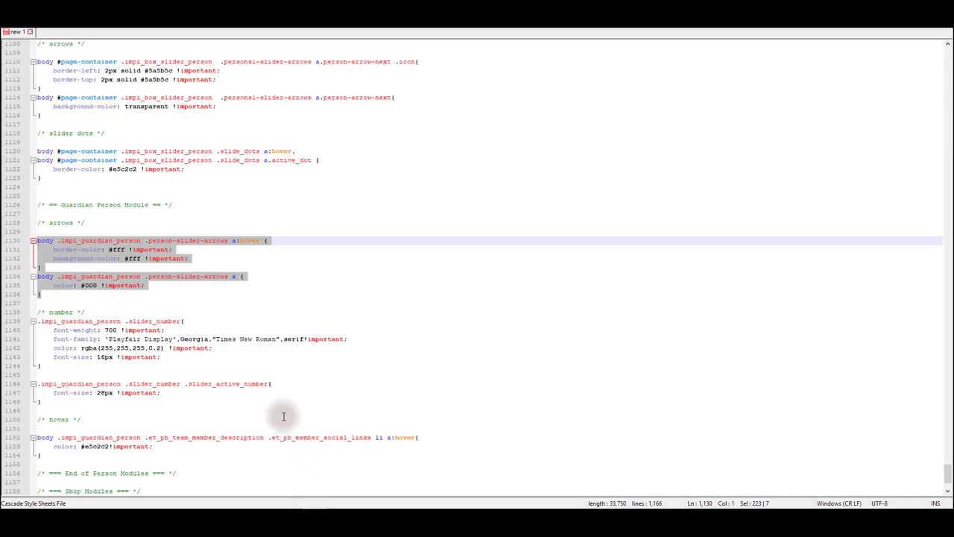
- Scroll over the live Guardian Person slider to check the recoloured arrows
scroll(283, 416, "up", 5)
scroll(283, 416, "down", 5)
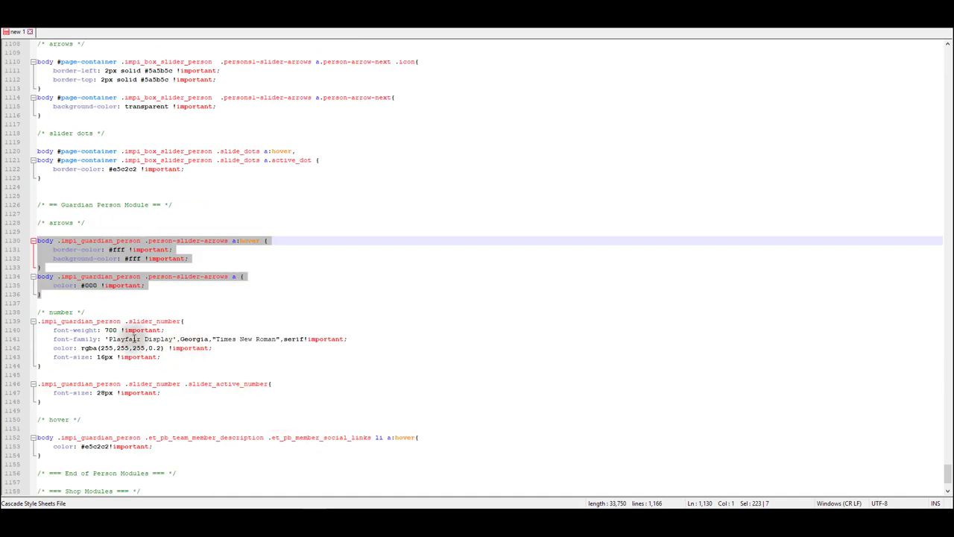
- Select lines 1131–1136 holding the Guardian Person arrow rules (white hover fill, black arrow)
left_click(74, 290)
left_click(55, 294)
left_click_drag(55, 294, 32, 250)
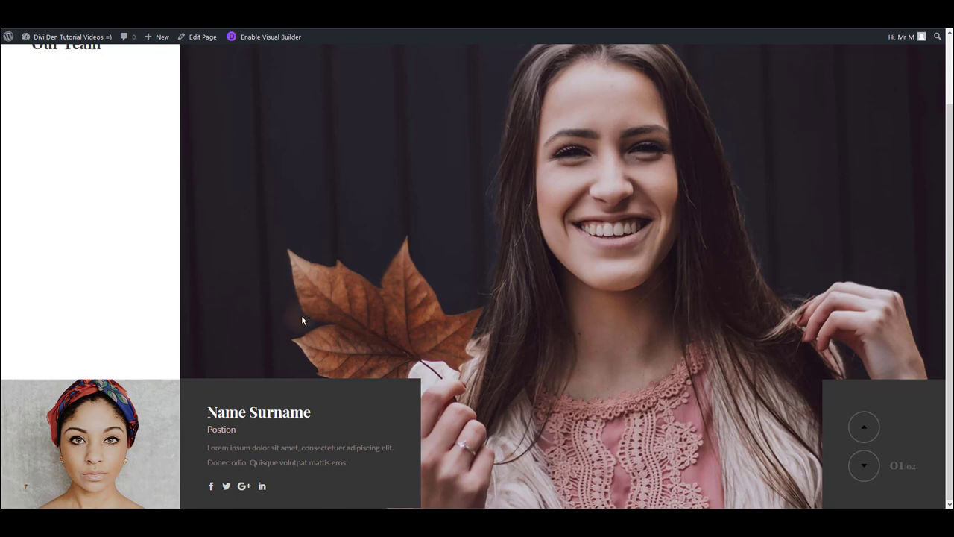
- Open Firefox's page inspector and start the element picker over the Guardian Person slider
key("ctrl+shift+i")
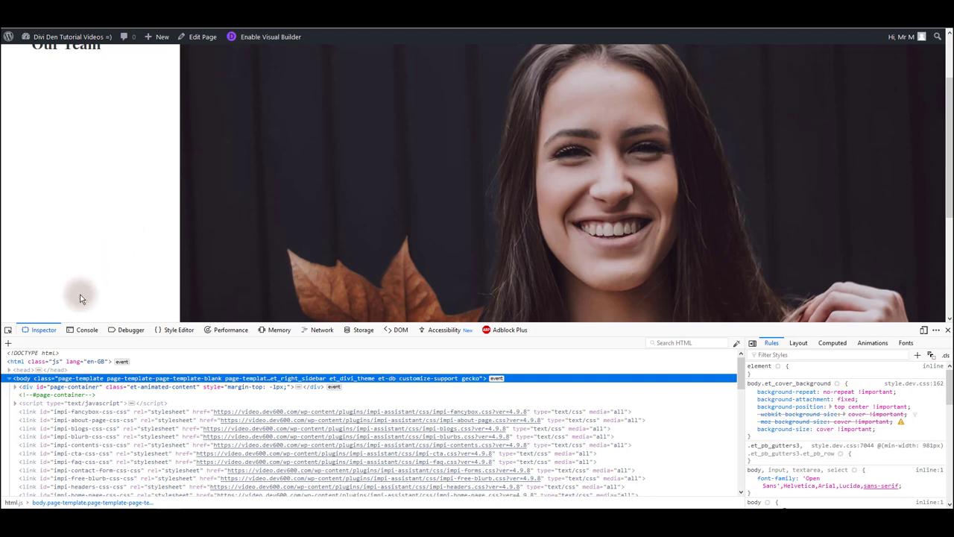
left_click(9, 331)
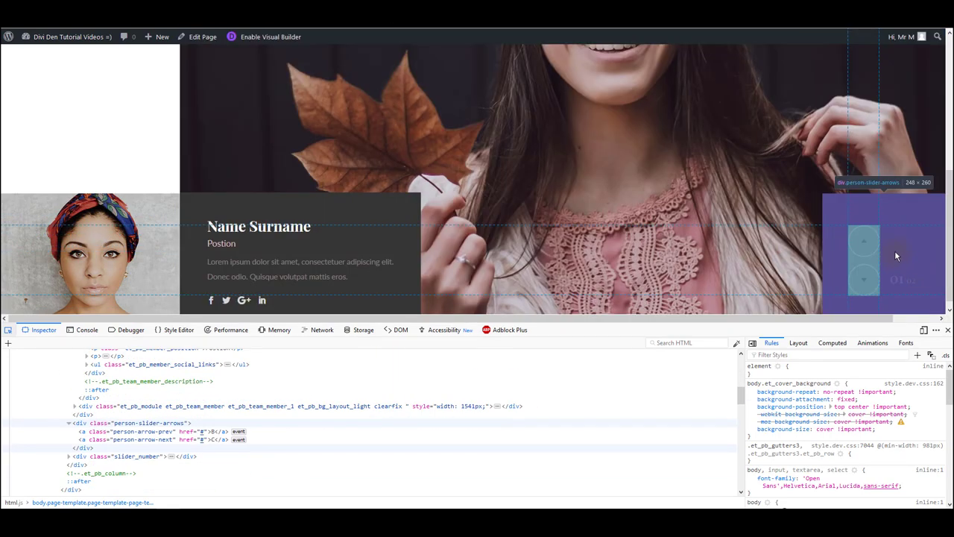
scroll(589, 202, "up", 4)
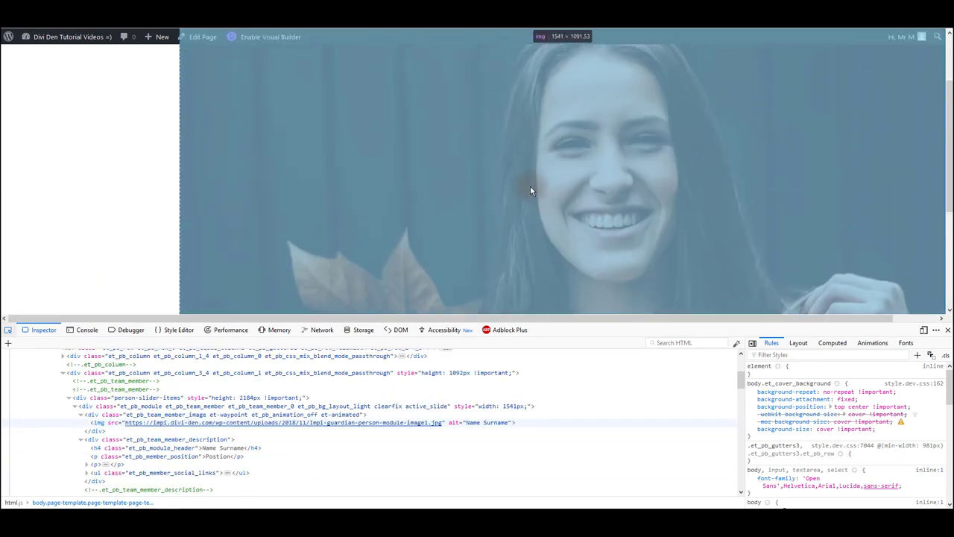
- Inspect the large slide photo and review its display: block and width: 100% declarations
left_click(586, 188)
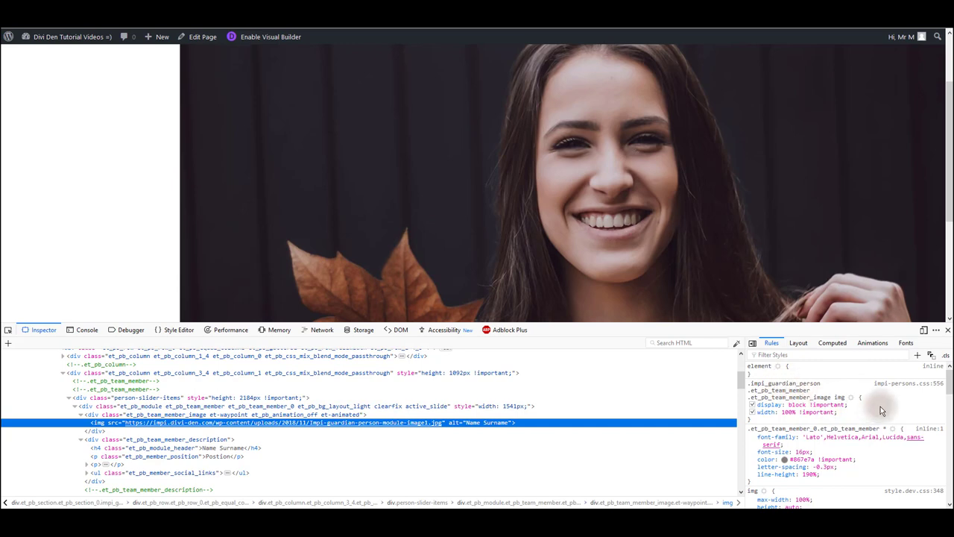
left_click(769, 406)
key("Tab")
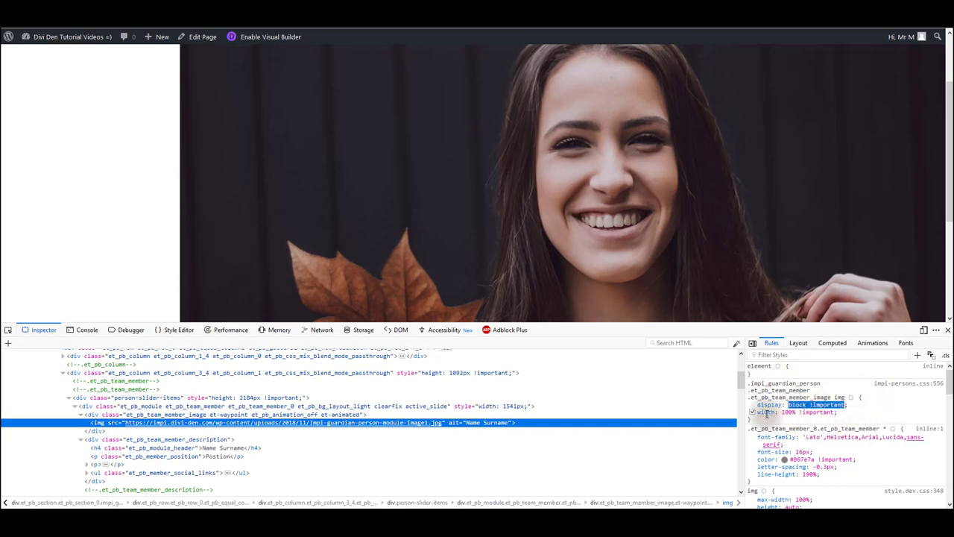
key("Tab")
key("Tab")
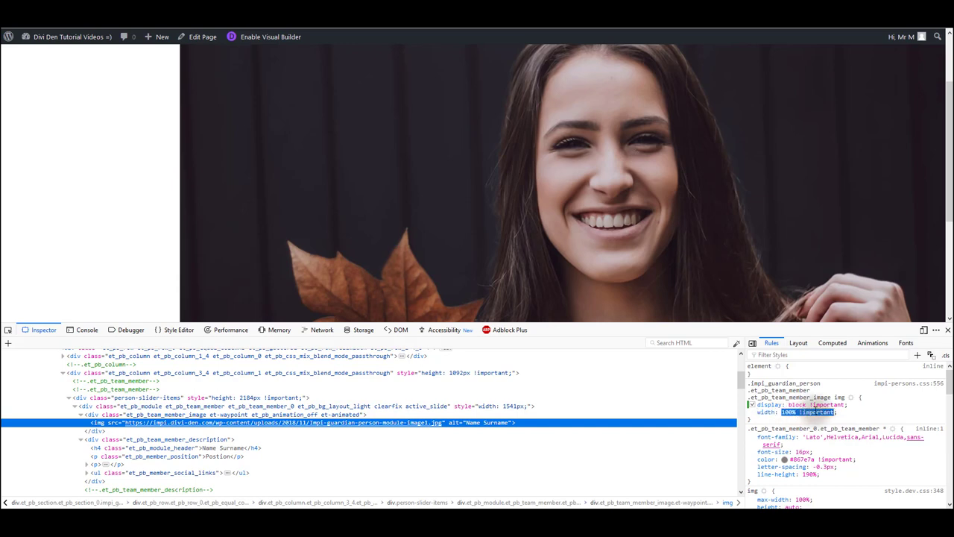
left_click(906, 407)
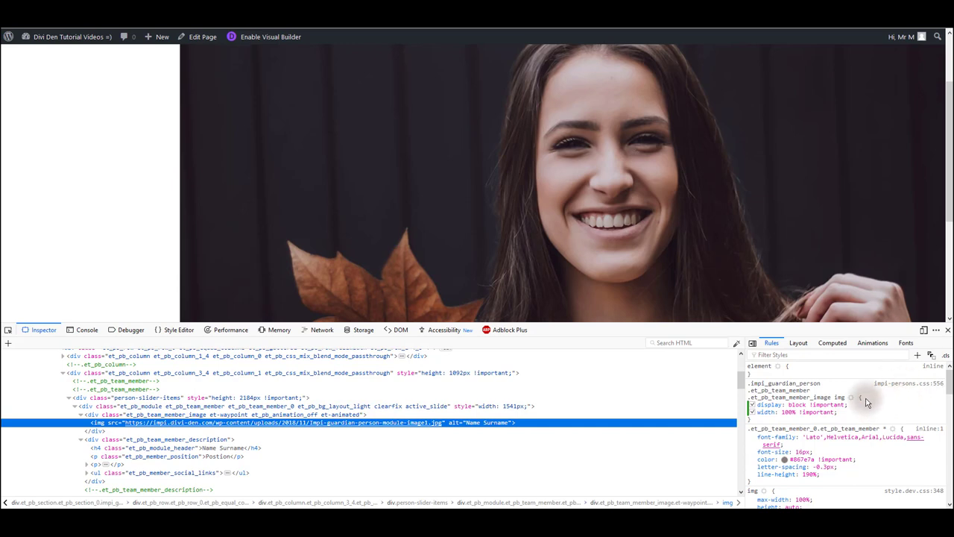
left_click_drag(753, 420, 748, 380)
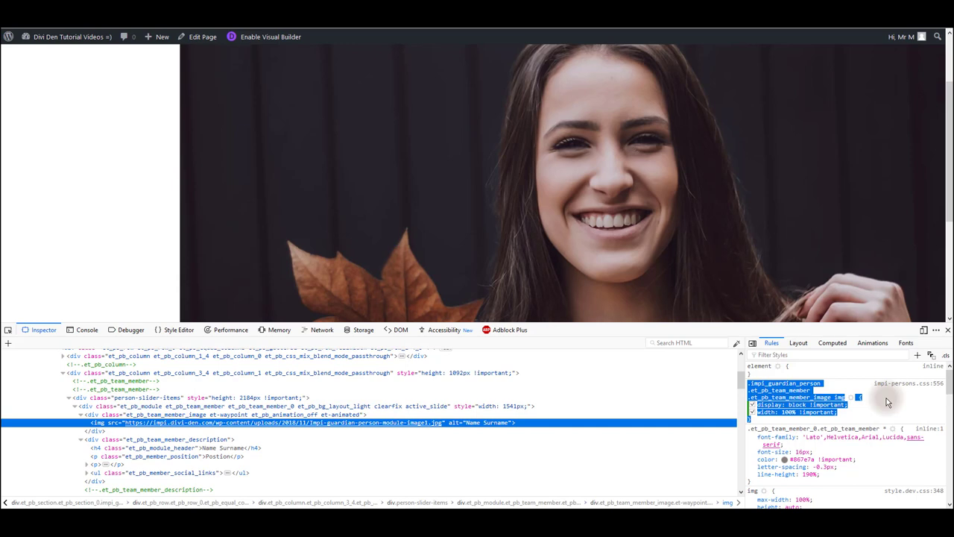
scroll(217, 214, "down", 5)
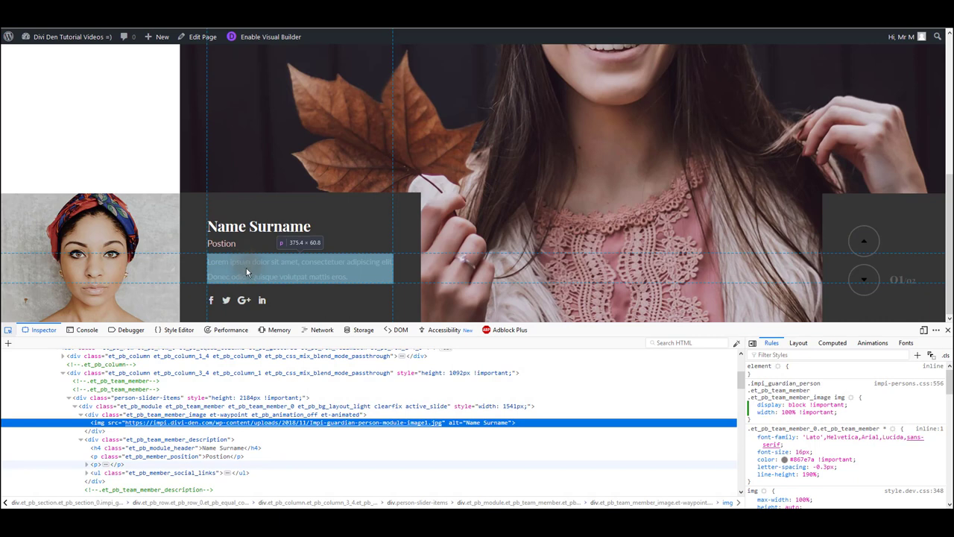
- Inspect the description paragraph's rule, stepping through its font-family, colour and line-height values
left_click(246, 265)
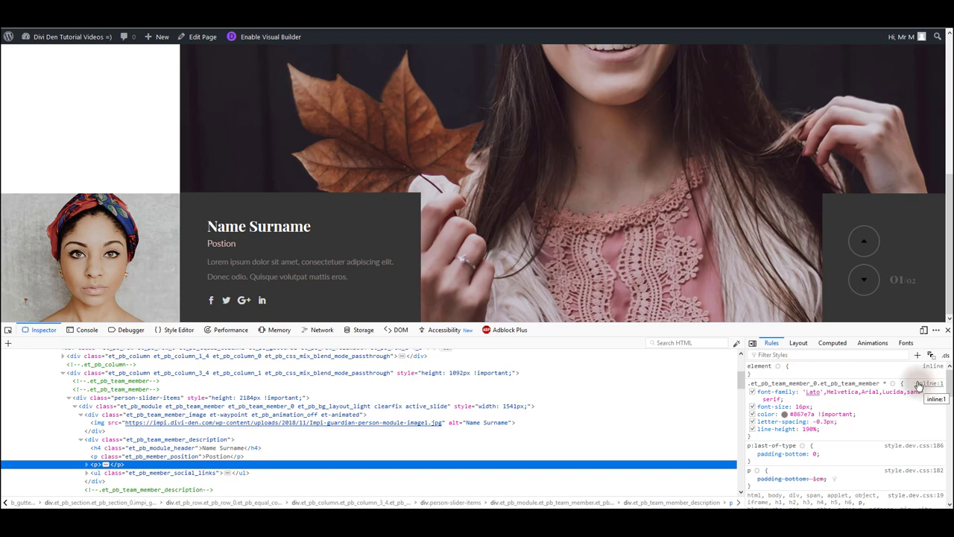
left_click_drag(826, 435, 880, 420)
left_click(891, 421)
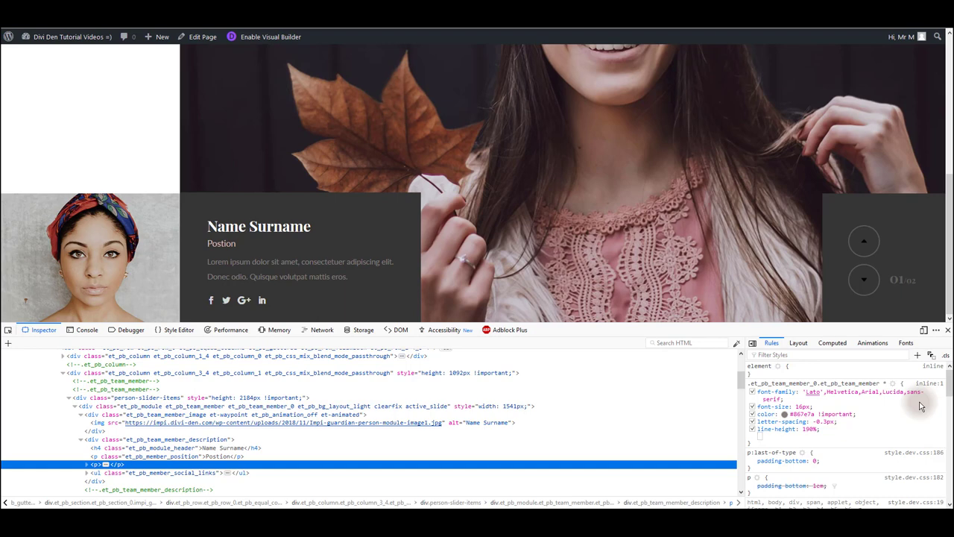
key("Escape")
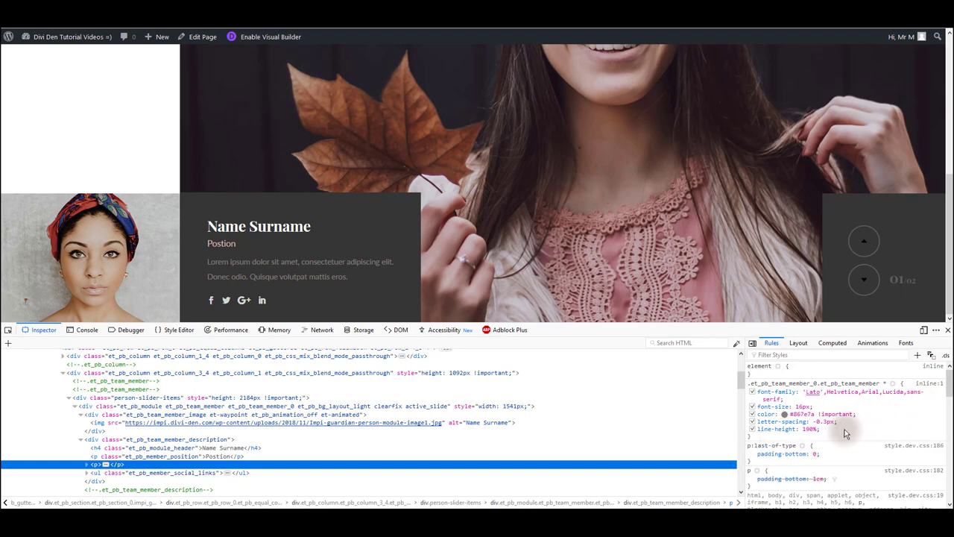
mouse_move(811, 391)
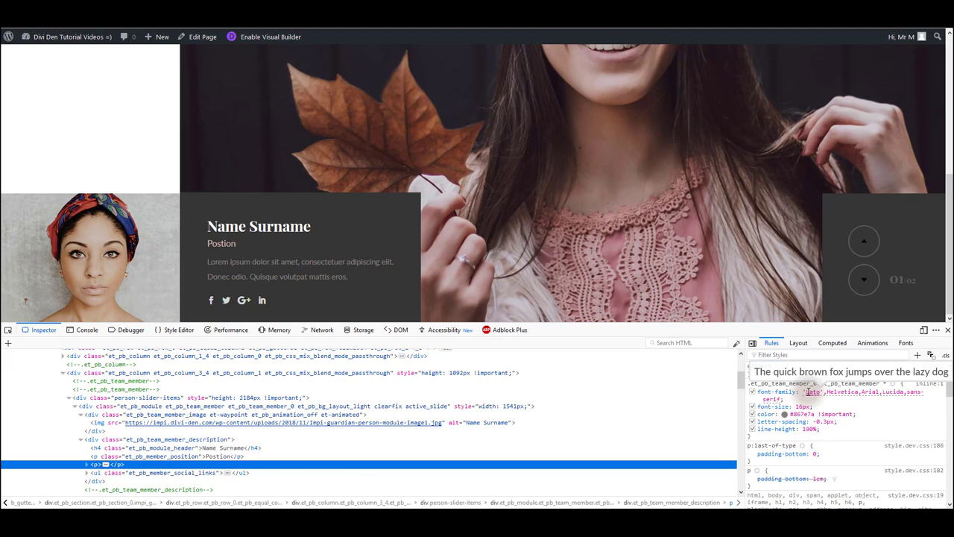
left_click(822, 391)
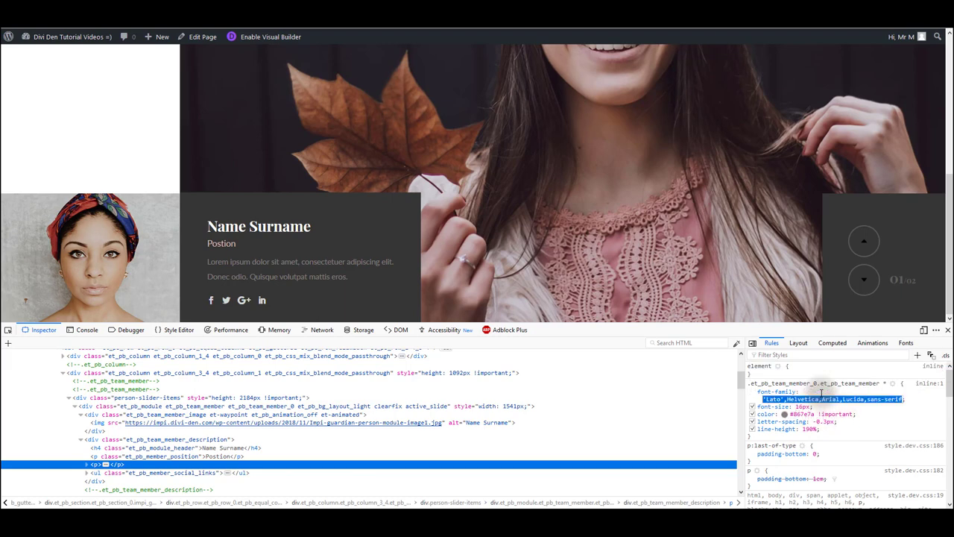
left_click(815, 414)
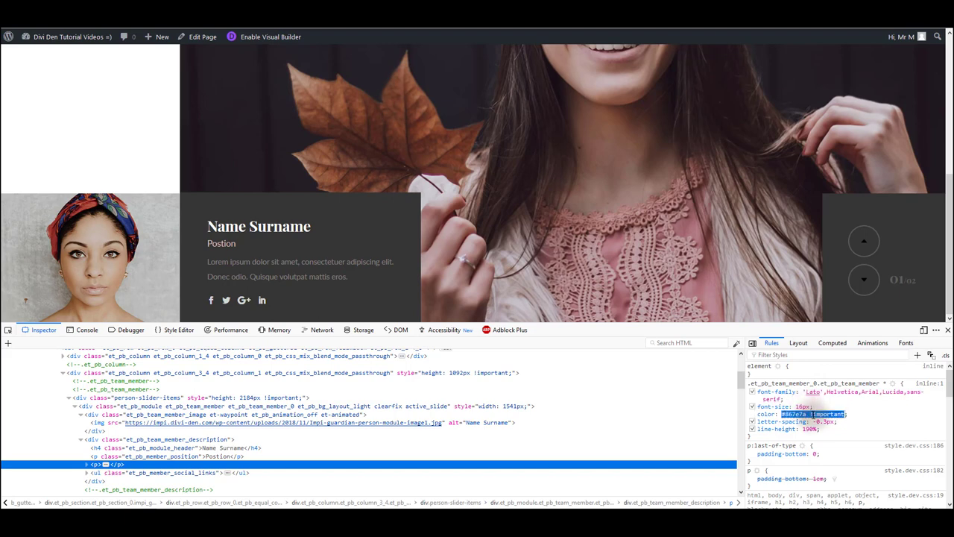
key("Tab")
key("Tab")
key("Tab")
key("Tab")
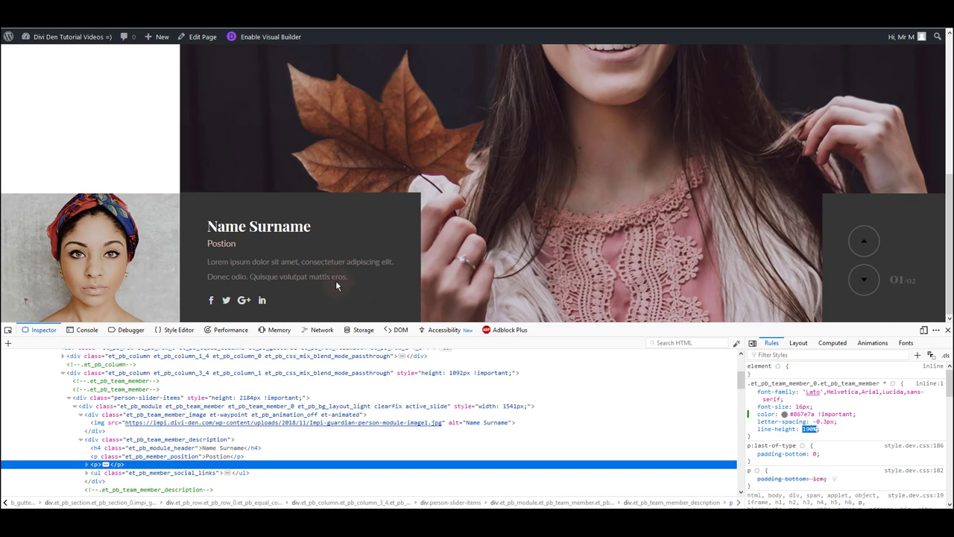
scroll(560, 220, "up", 2)
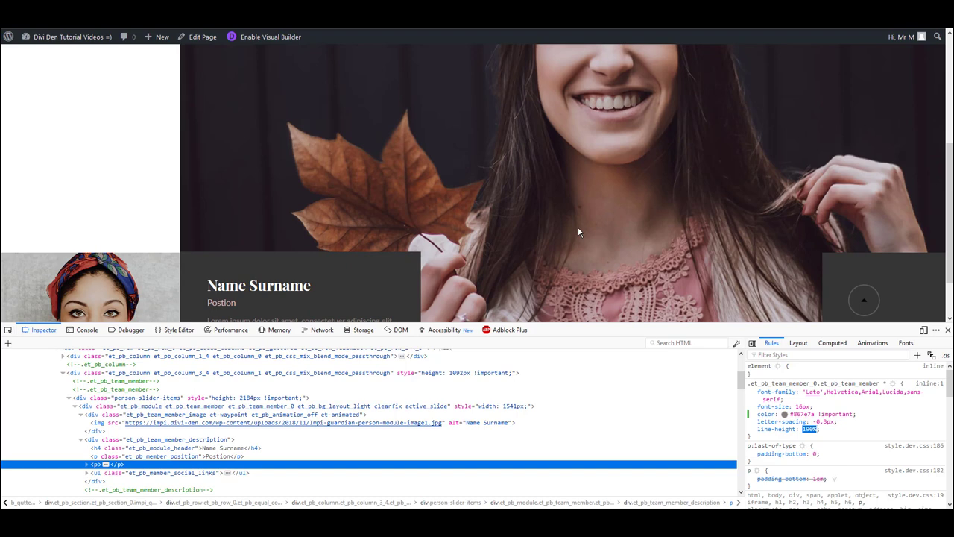
- Set Minify And Combine Javascript Files and Minify And Combine CSS Files to Disabled
left_click(531, 288)
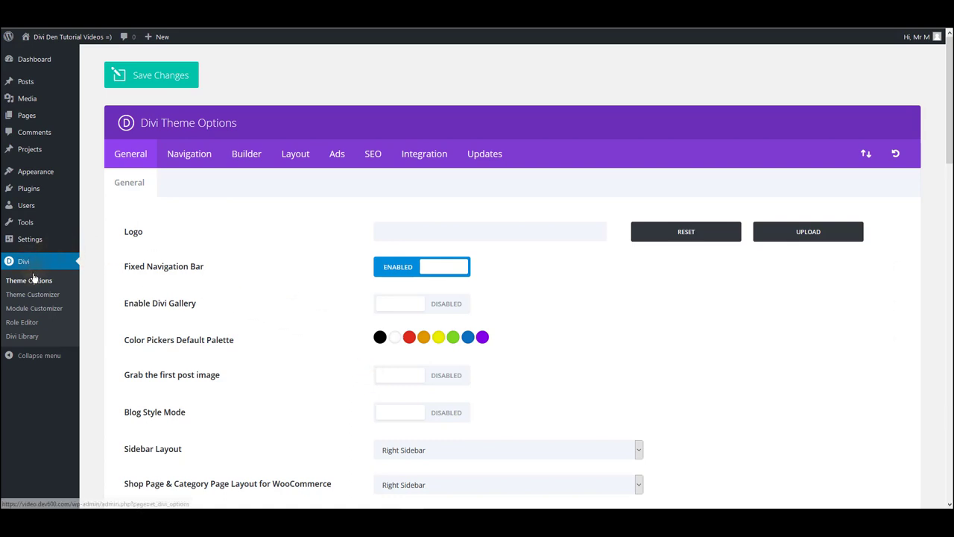
scroll(176, 261, "down", 2)
scroll(178, 265, "down", 10)
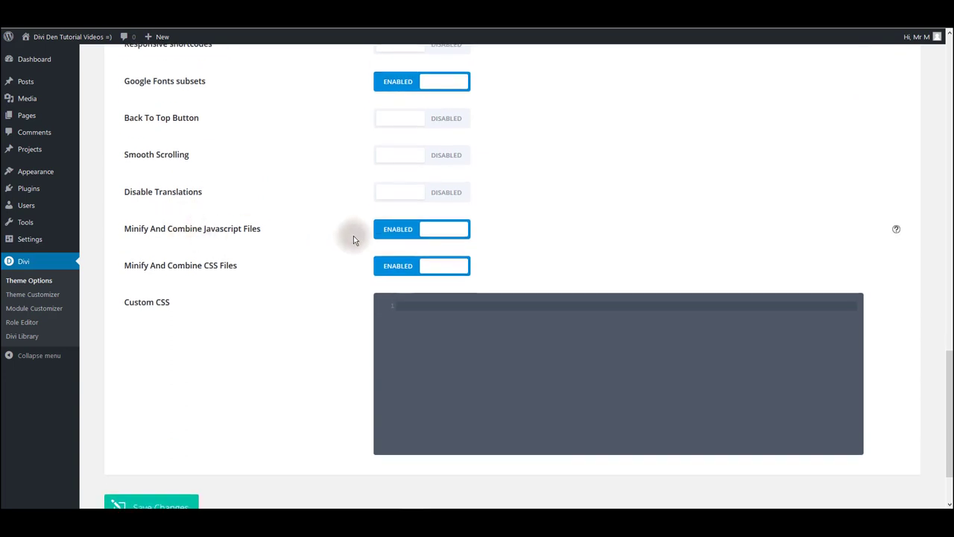
left_click(400, 233)
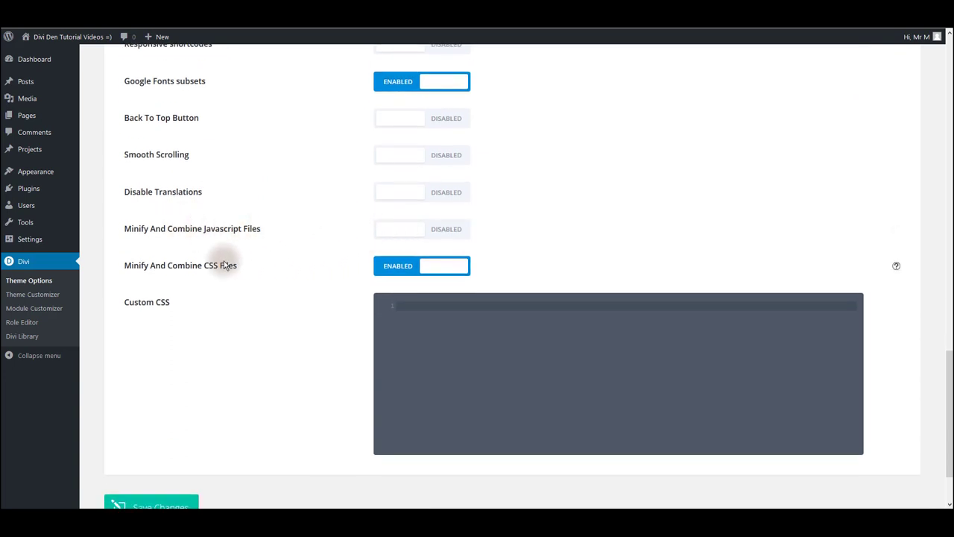
left_click(433, 267)
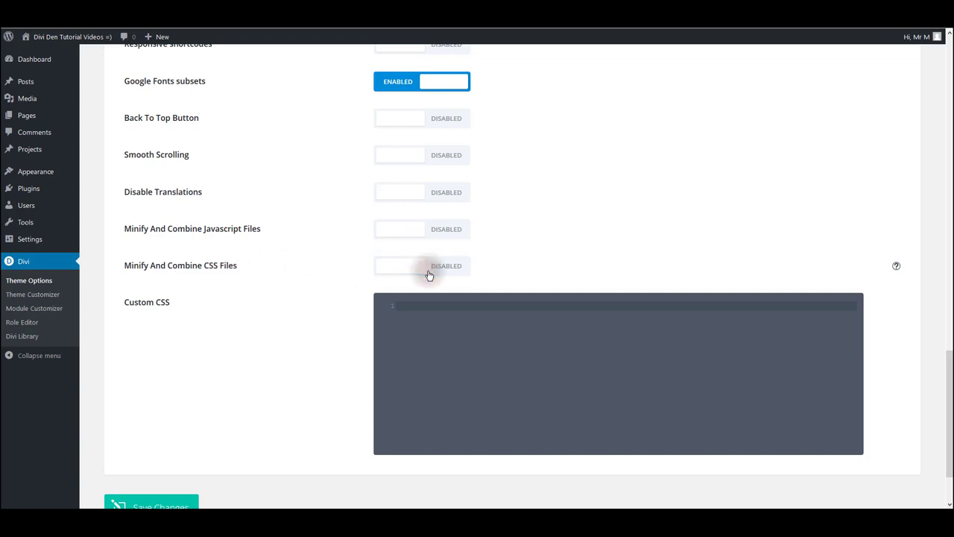
scroll(427, 276, "up", 15)
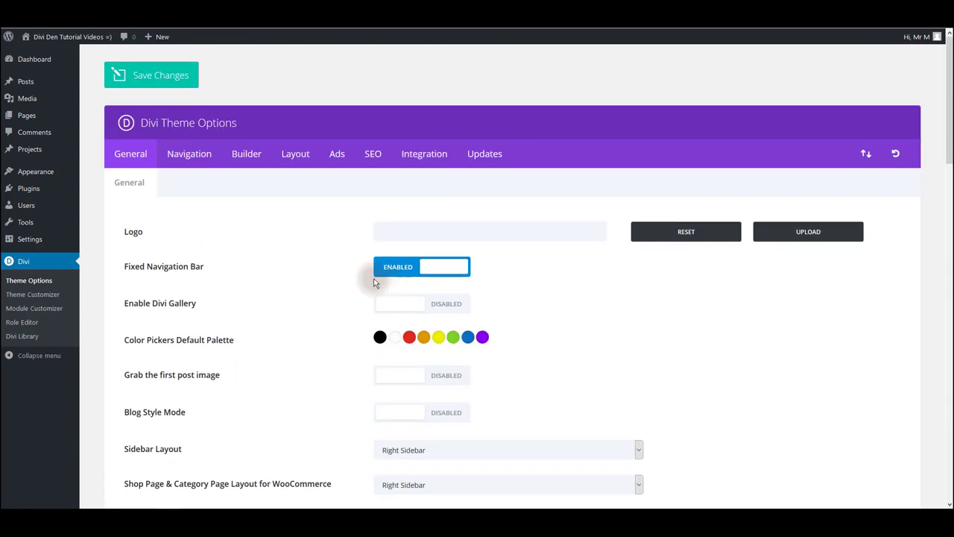
- Disable Static CSS File Generation under Builder > Advanced, save, and decline Firefox's login prompt
left_click(247, 154)
left_click(235, 182)
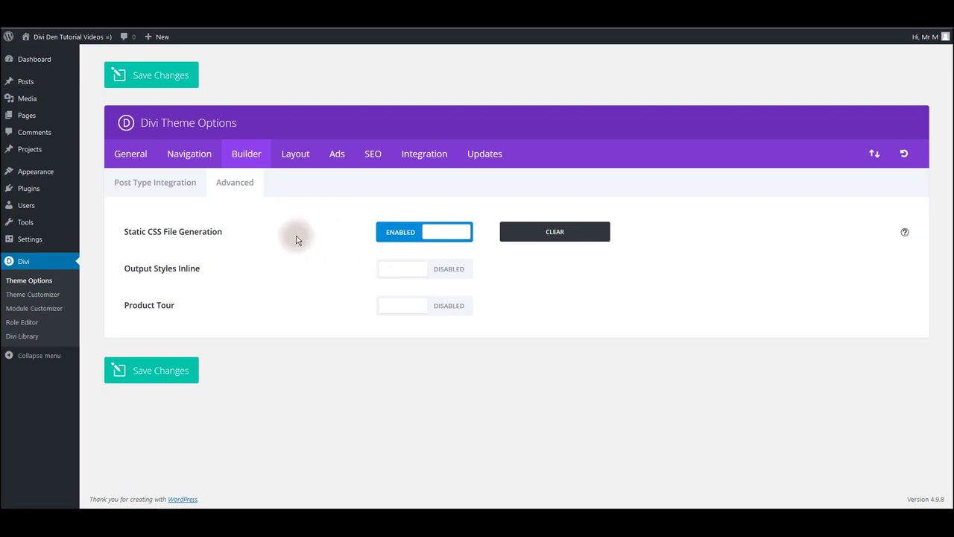
left_click(426, 236)
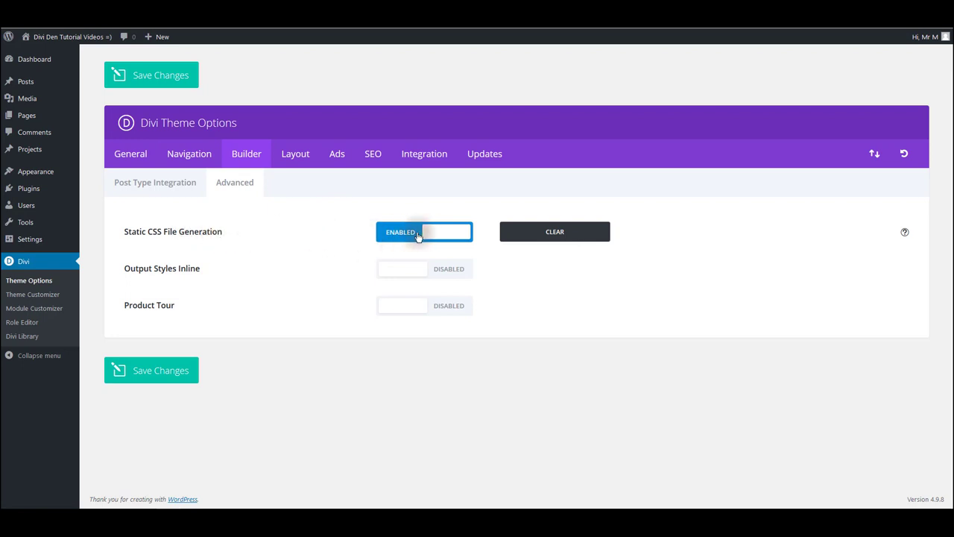
left_click(182, 336)
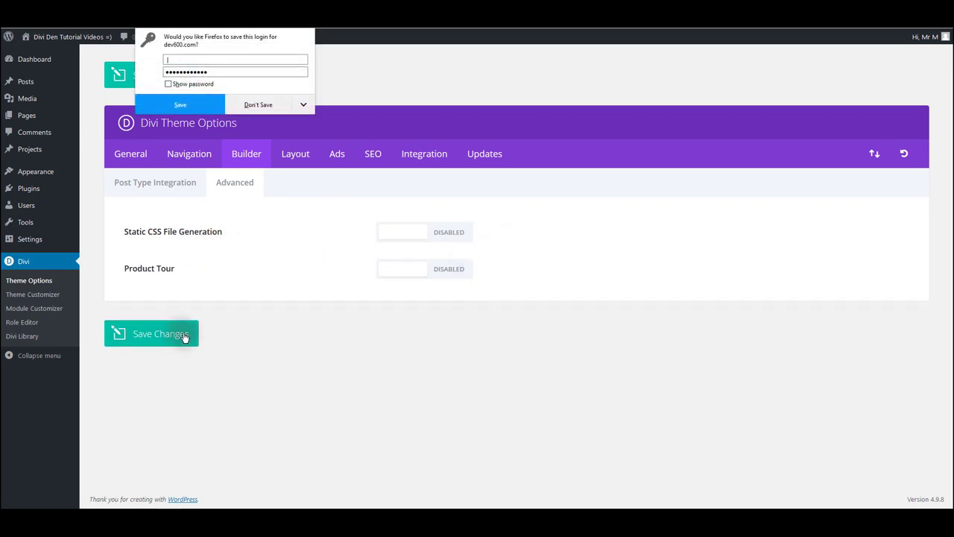
left_click(258, 105)
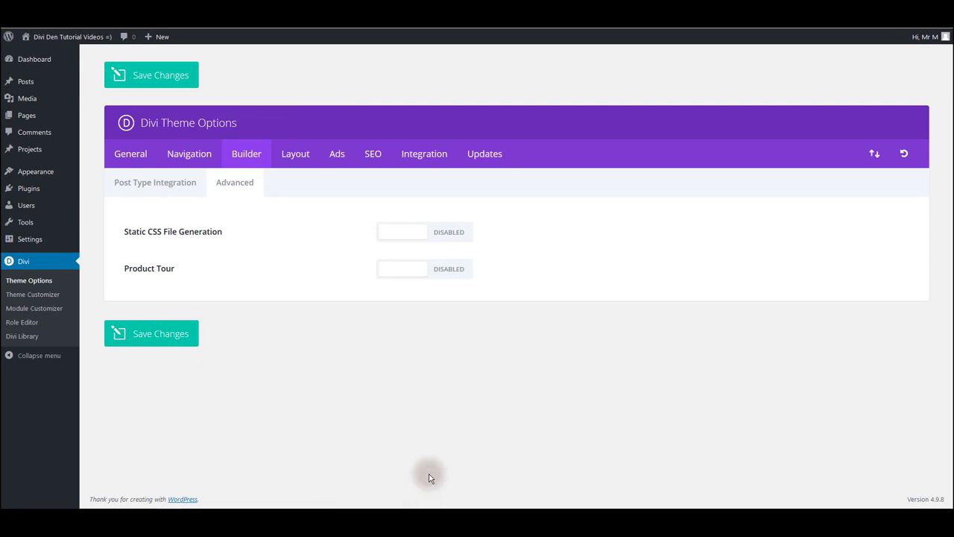